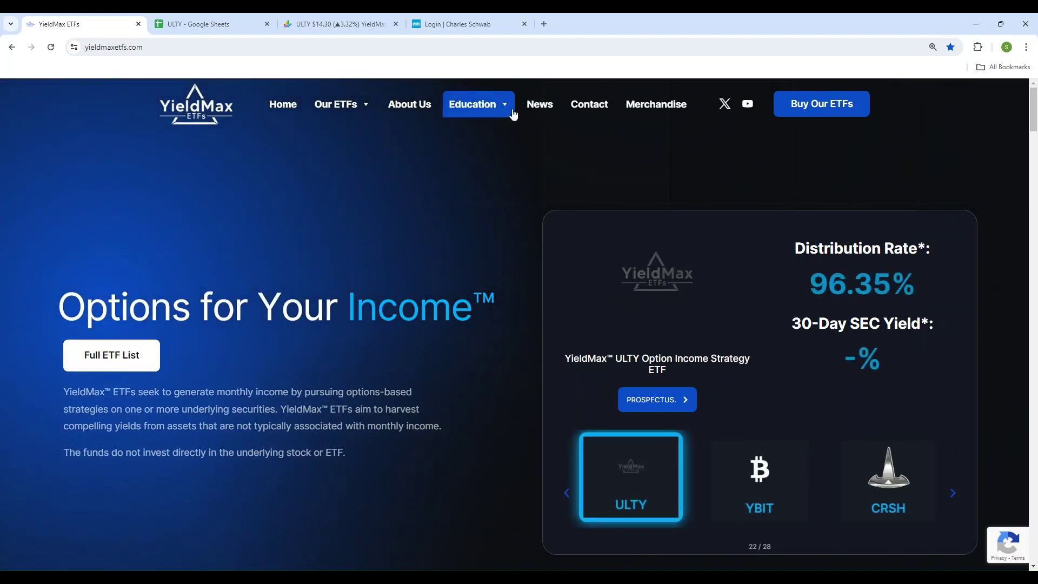
- Open the YieldMax Distribution Schedules page and review the 2024 covered call and fund-of-funds tables
mouse_move(478, 104)
left_click(497, 156)
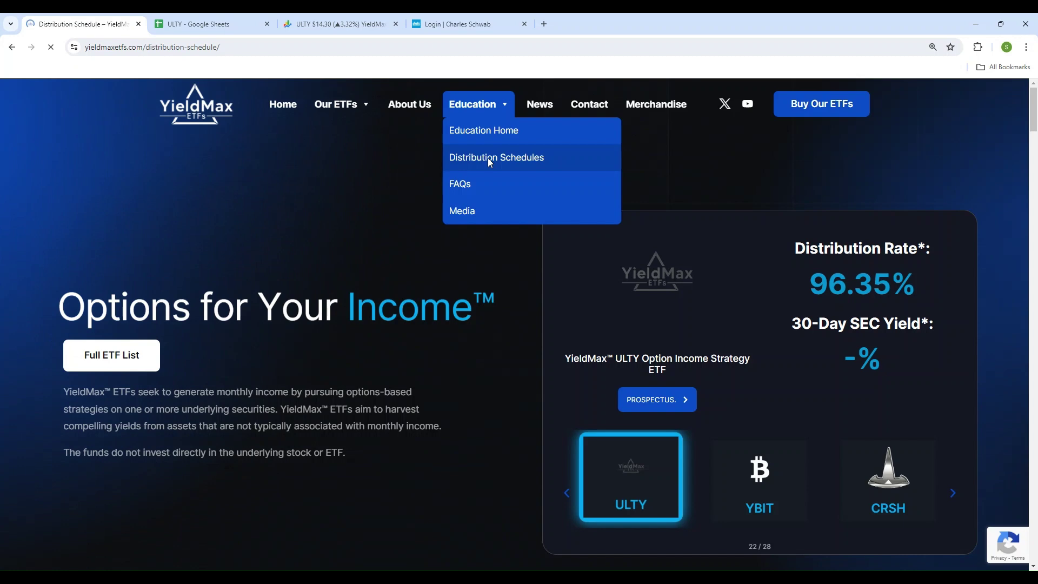
scroll(686, 344, "down", 5)
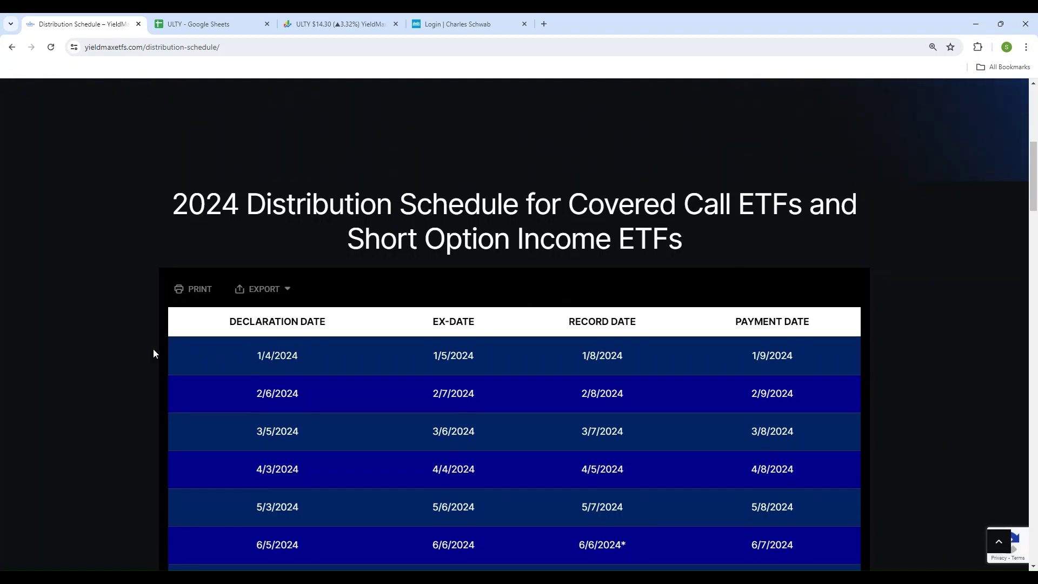
scroll(153, 349, "down", 2)
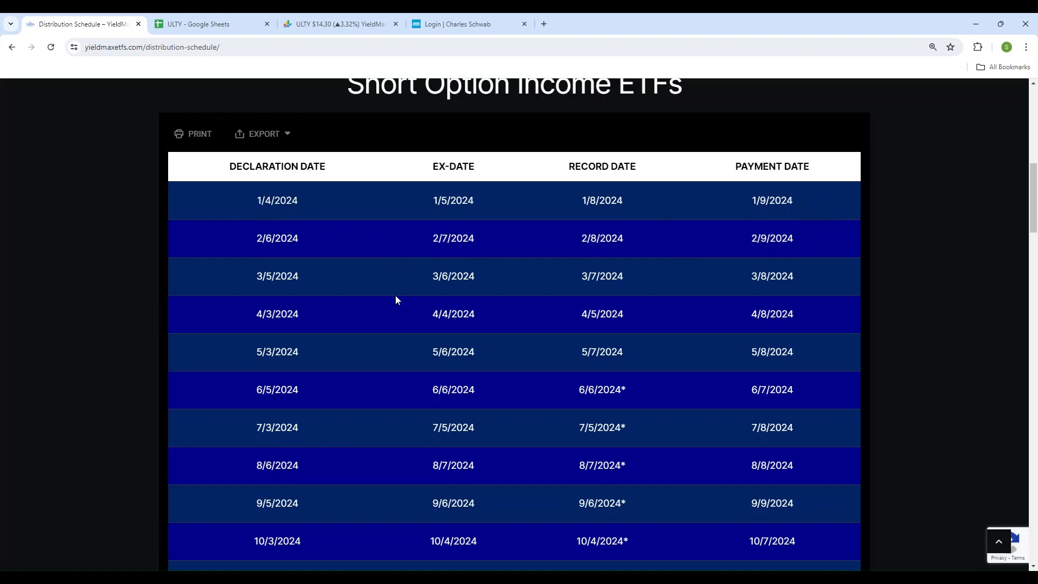
scroll(390, 310, "down", 5)
scroll(268, 392, "down", 3)
scroll(256, 390, "down", 4)
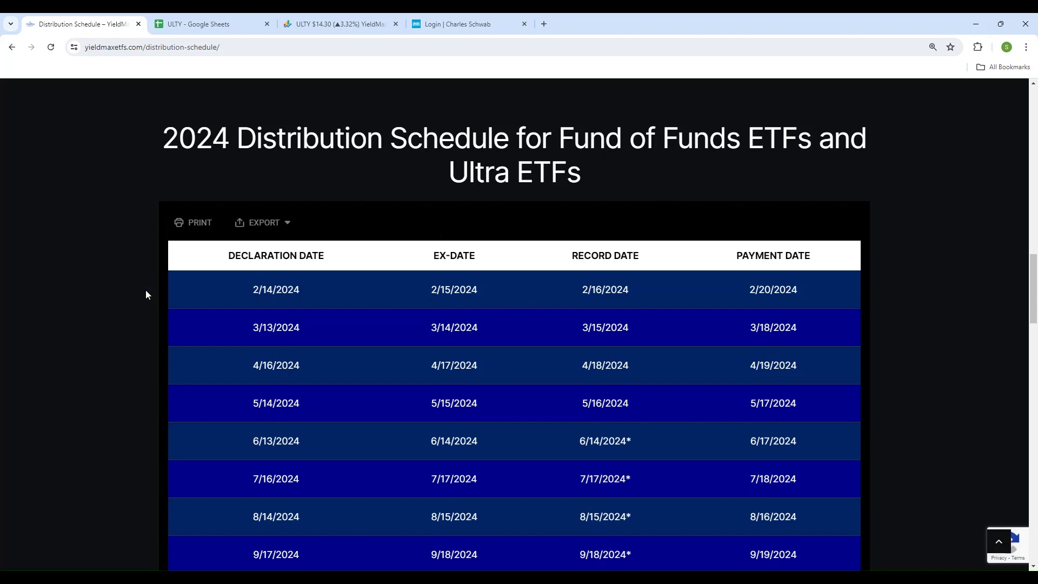
scroll(123, 295, "down", 2)
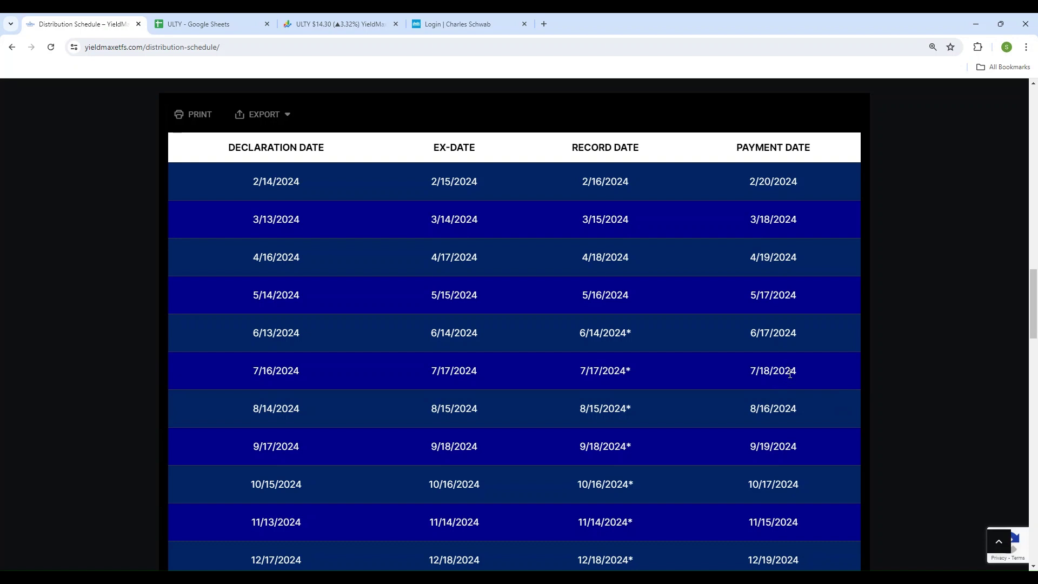
scroll(487, 340, "up", 3)
scroll(462, 324, "up", 2)
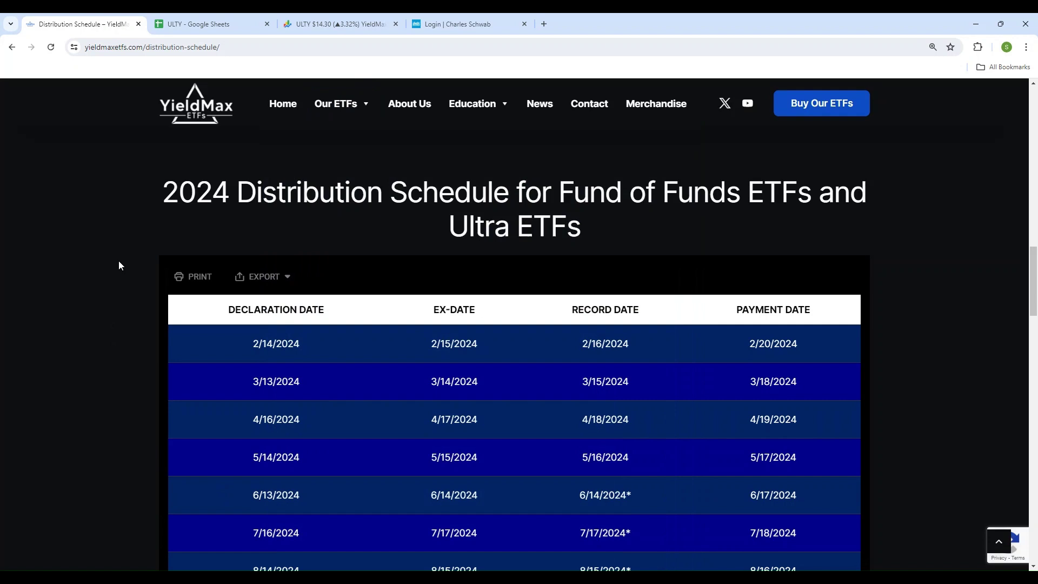
scroll(118, 261, "down", 2)
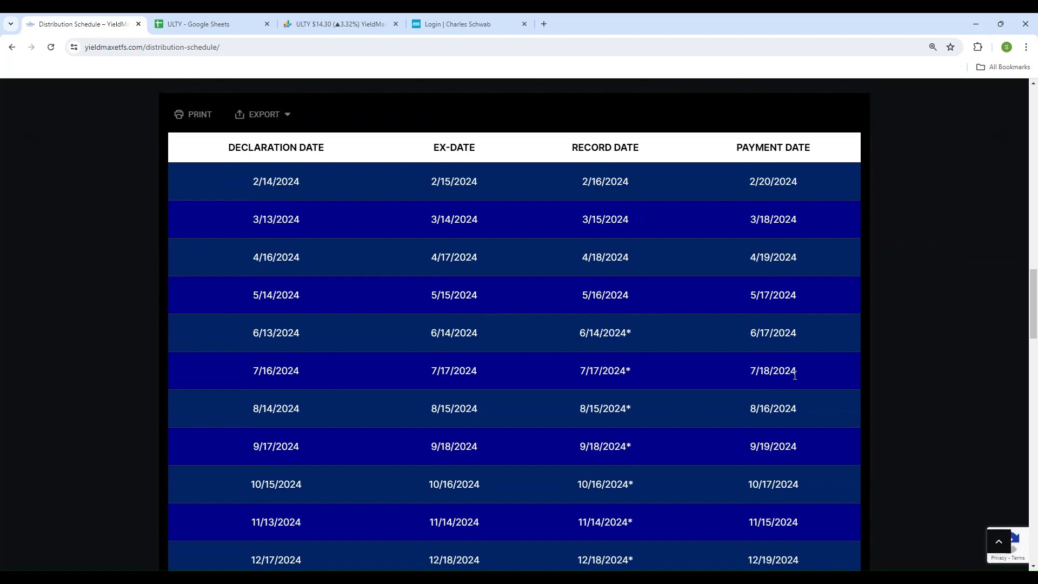
scroll(950, 275, "up", 5)
scroll(949, 274, "up", 5)
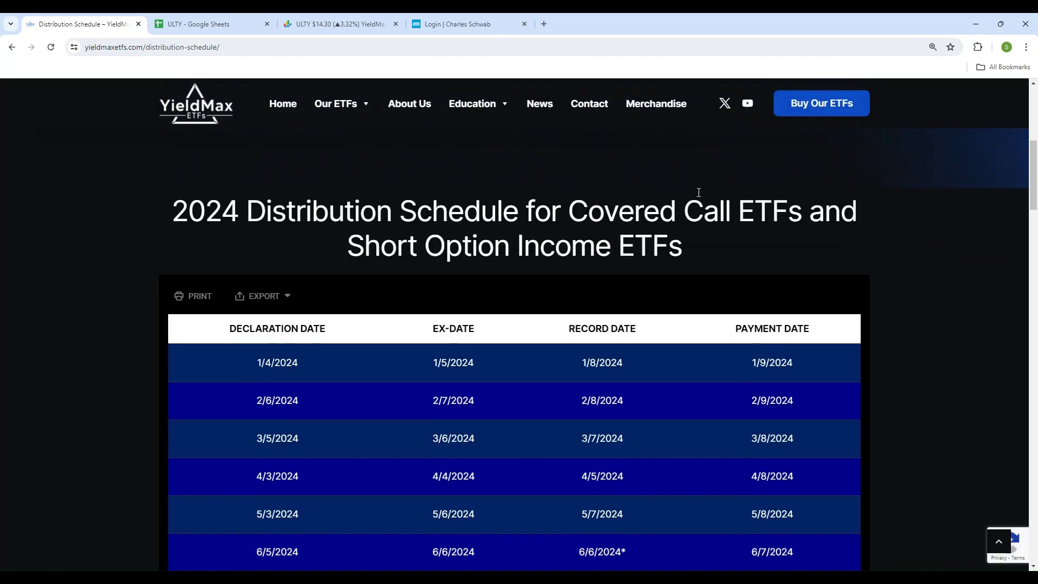
- Return to the YieldMax home page and highlight the YMAG fund name in pink
left_click(292, 104)
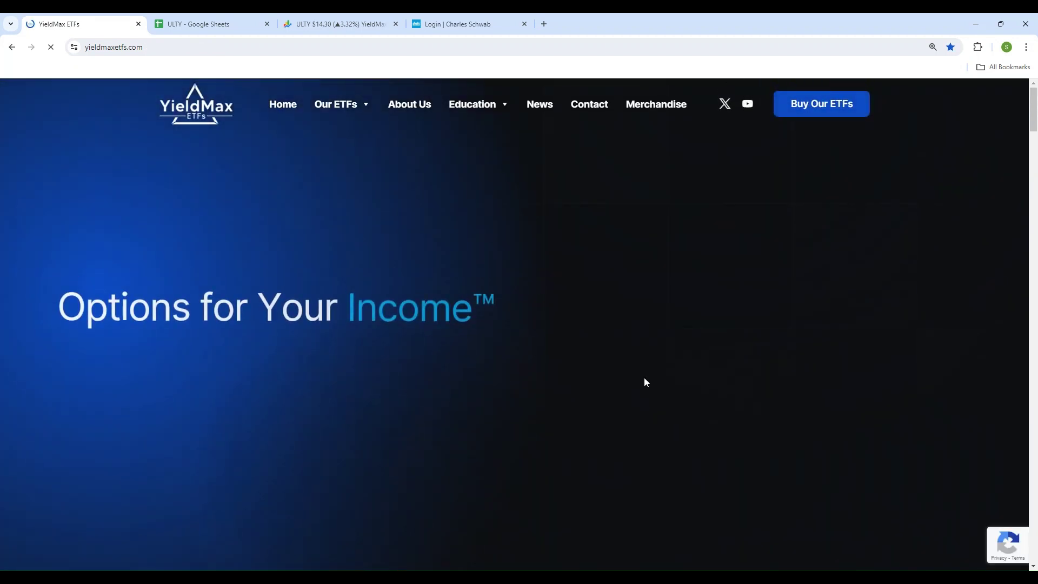
scroll(437, 347, "down", 3)
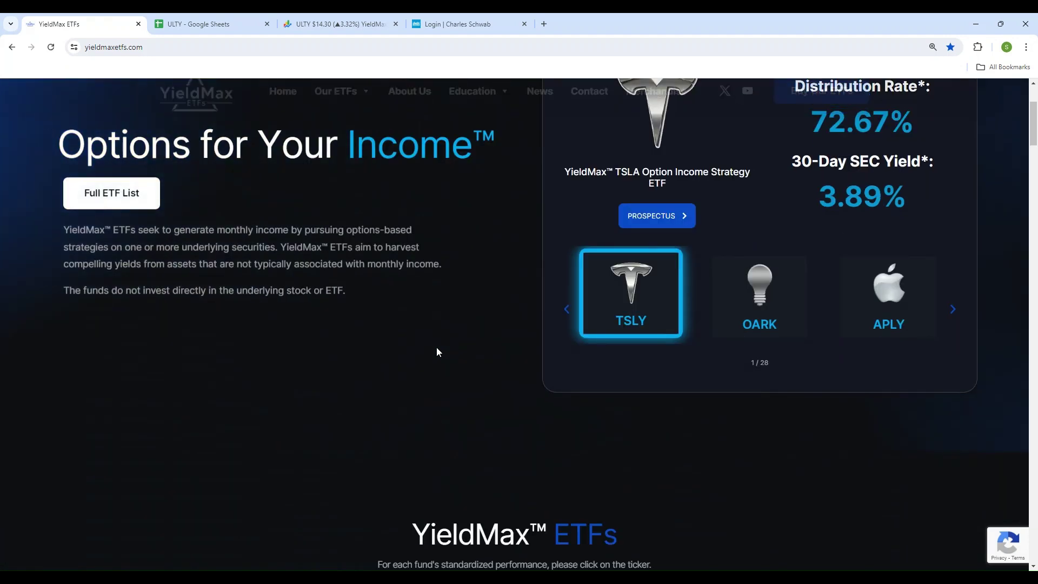
scroll(436, 347, "down", 3)
scroll(436, 348, "down", 2)
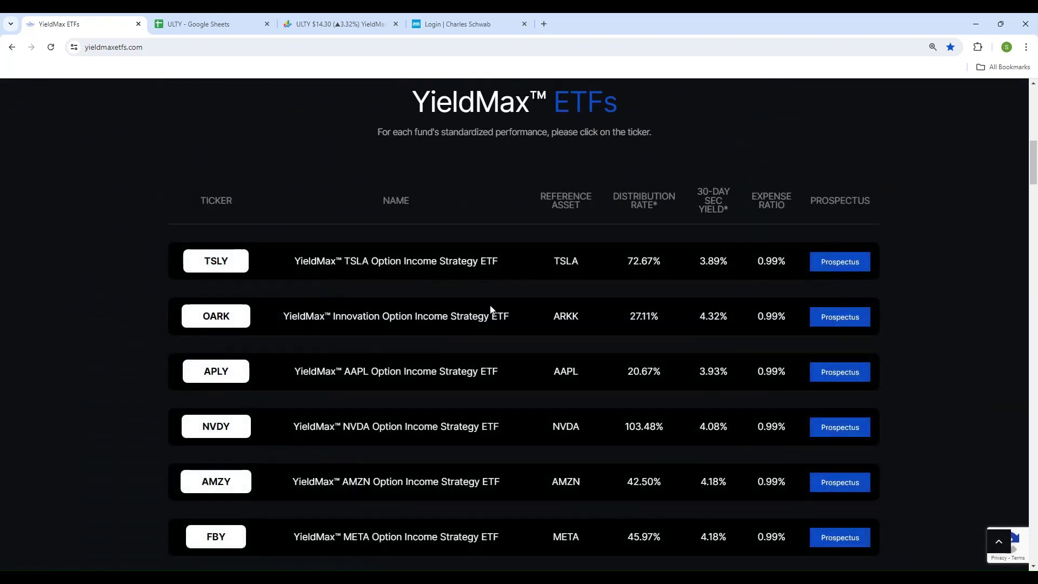
scroll(495, 311, "down", 2)
scroll(494, 310, "down", 4)
scroll(494, 311, "down", 3)
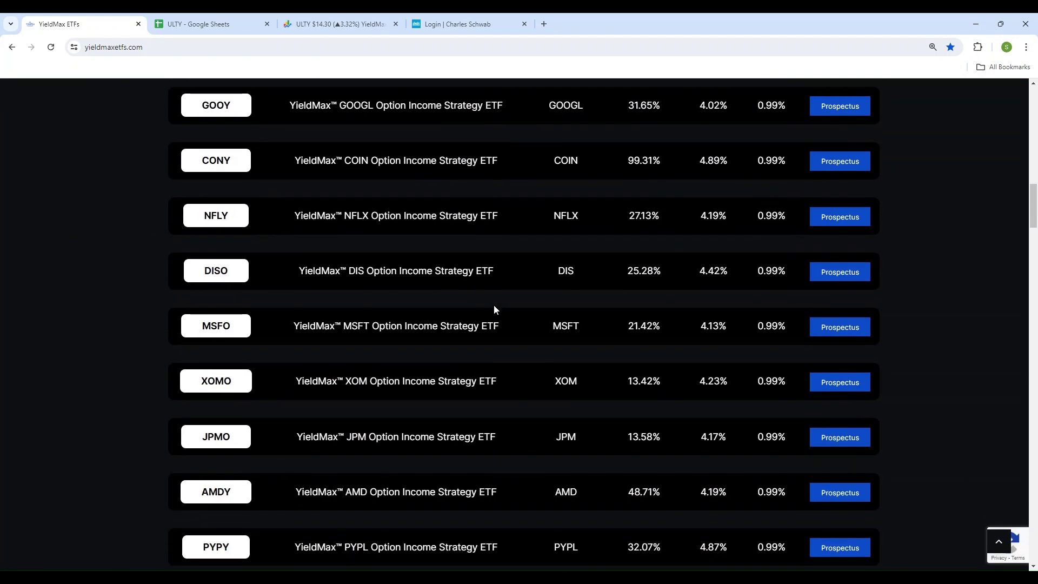
scroll(493, 310, "down", 3)
scroll(494, 310, "down", 3)
scroll(494, 304, "down", 3)
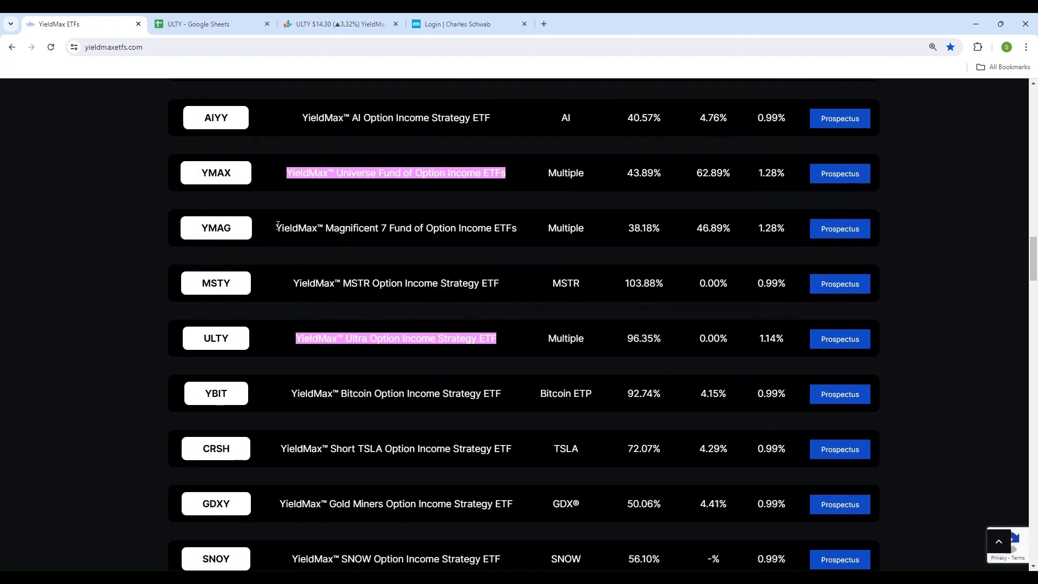
left_click_drag(277, 228, 520, 233)
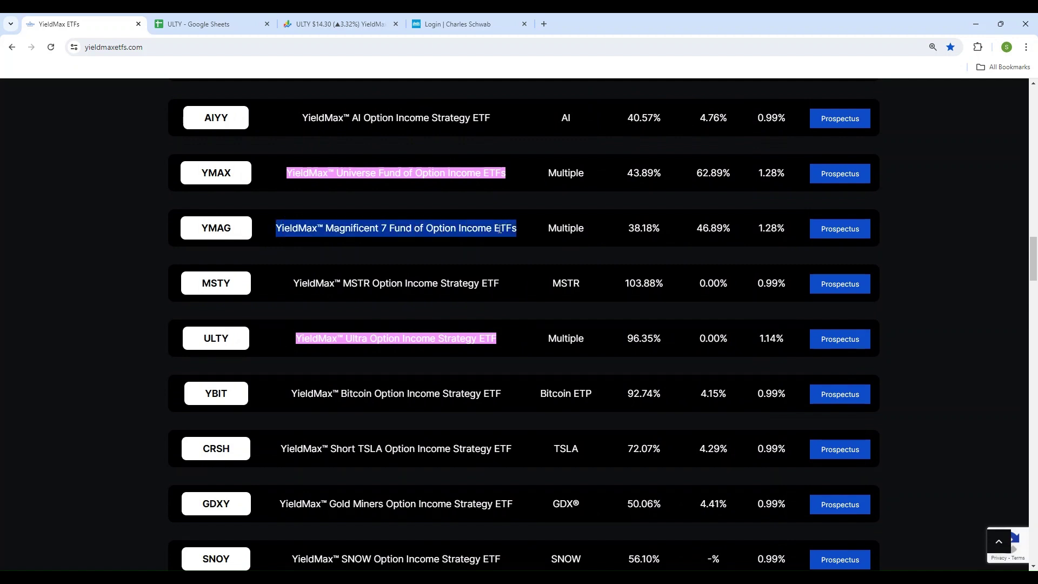
left_click(318, 238)
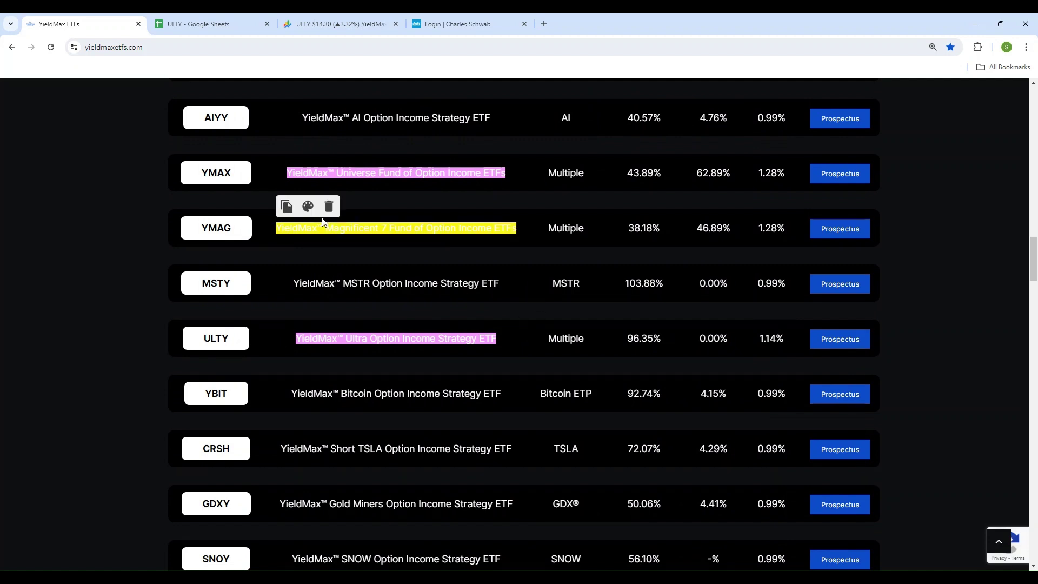
left_click(308, 206)
left_click(308, 207)
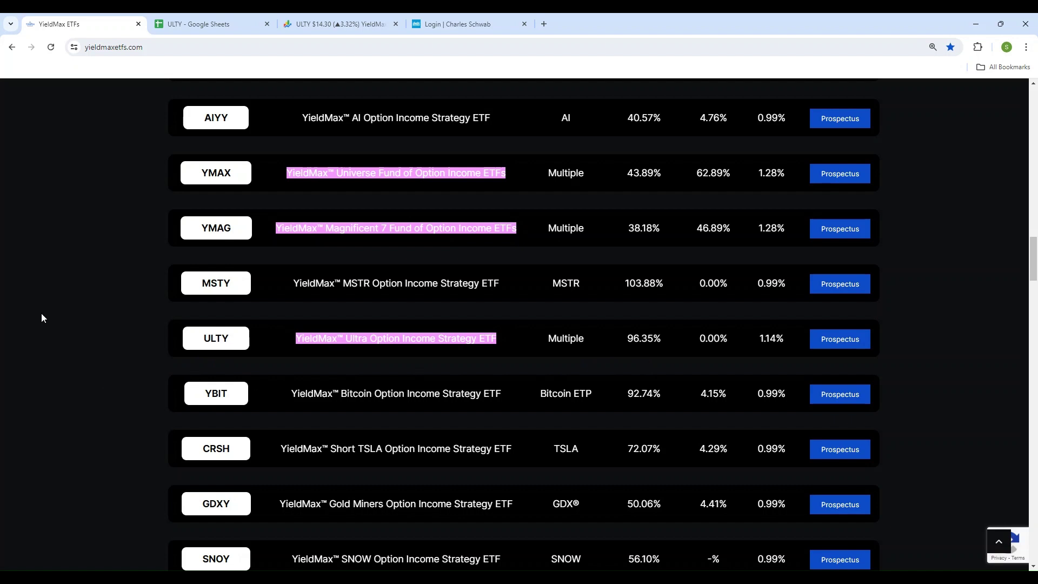
- Open the ULTY fund page and review its distribution details, fund information and Top 10 Holdings
left_click(216, 338)
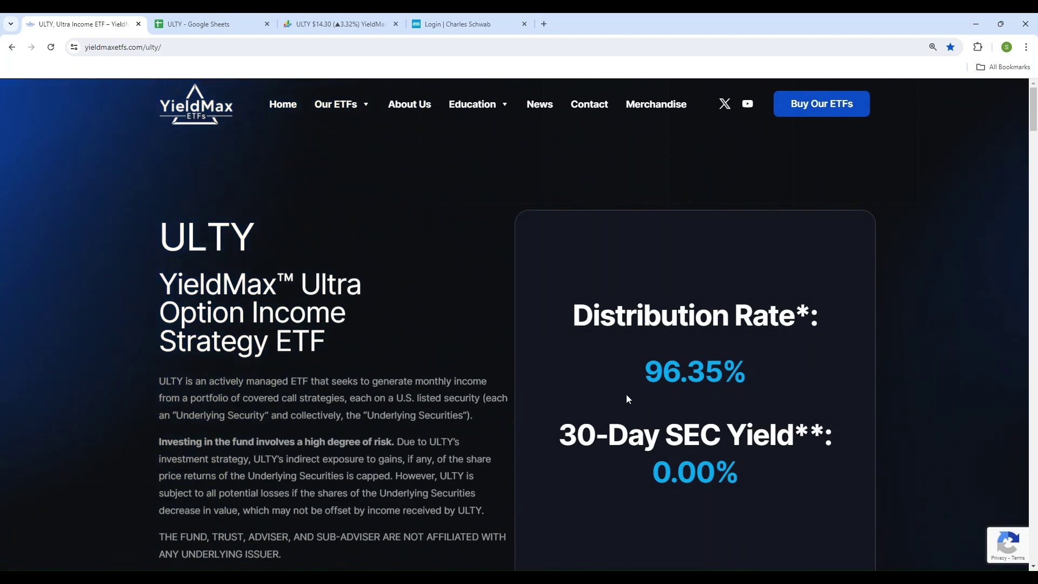
scroll(443, 284, "down", 4)
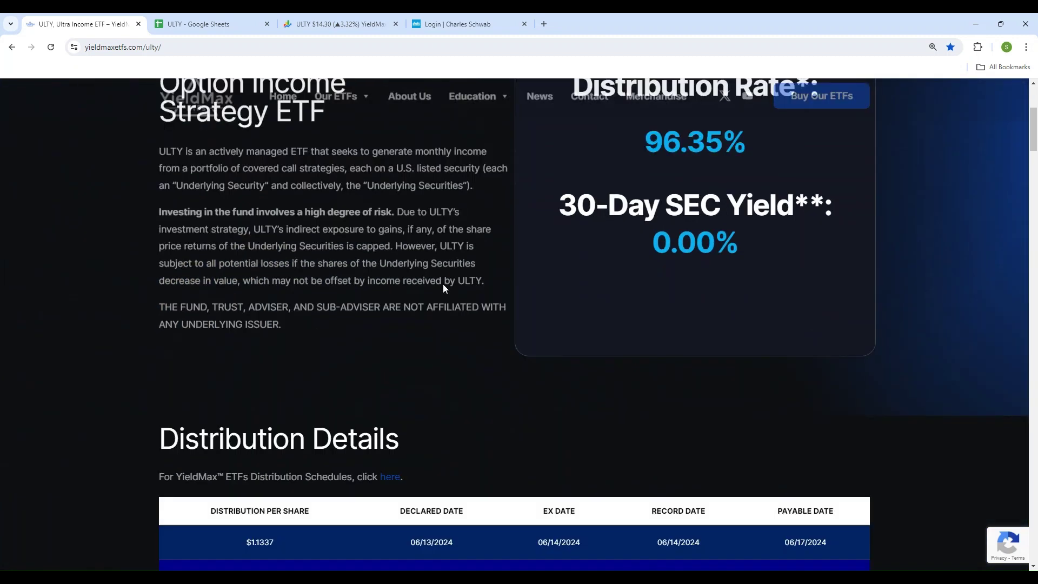
scroll(443, 285, "down", 2)
scroll(443, 284, "down", 2)
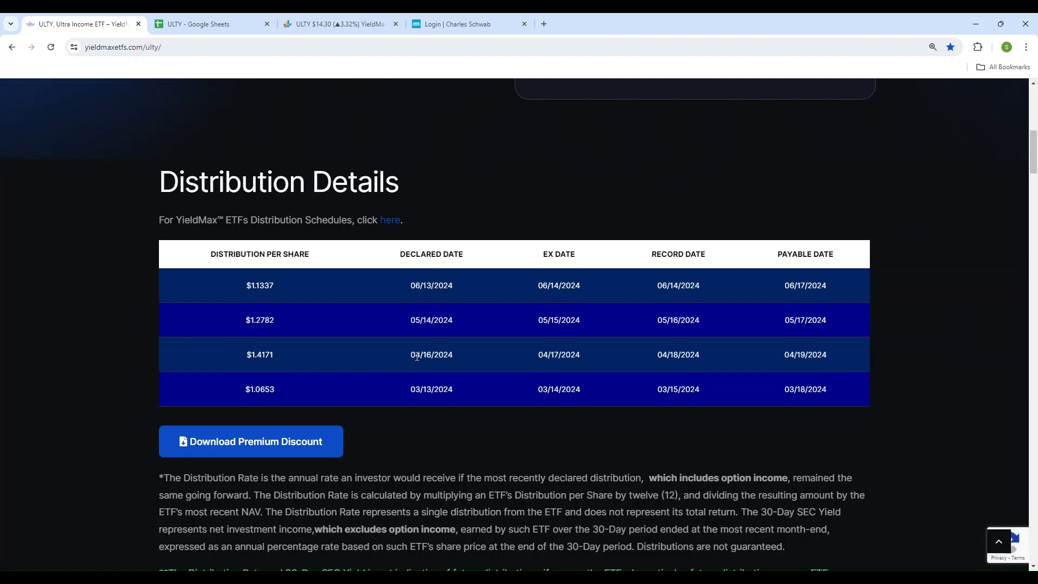
scroll(425, 350, "down", 4)
scroll(425, 350, "down", 4)
scroll(424, 351, "down", 5)
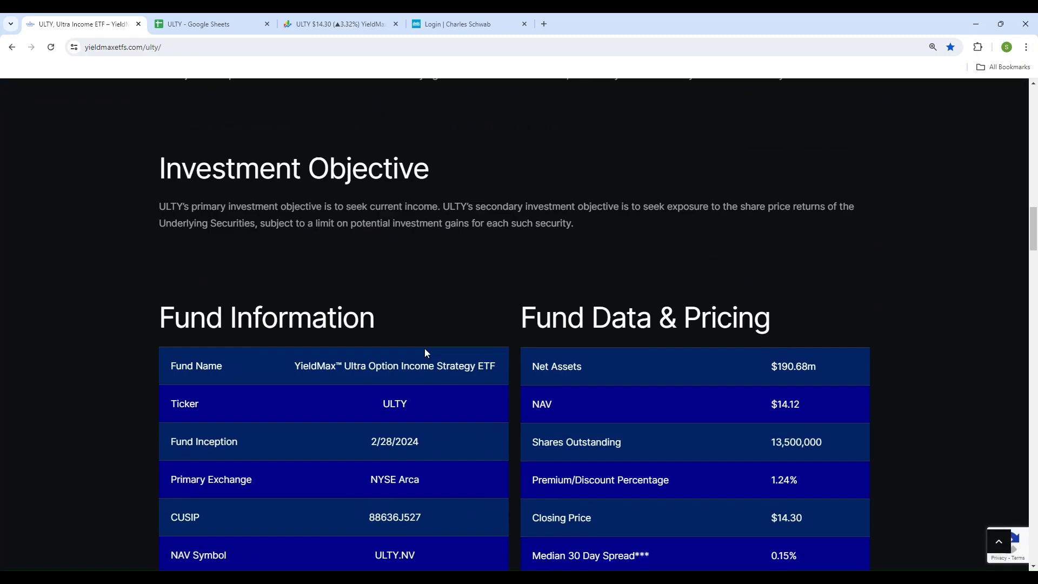
scroll(425, 351, "down", 2)
scroll(424, 350, "down", 2)
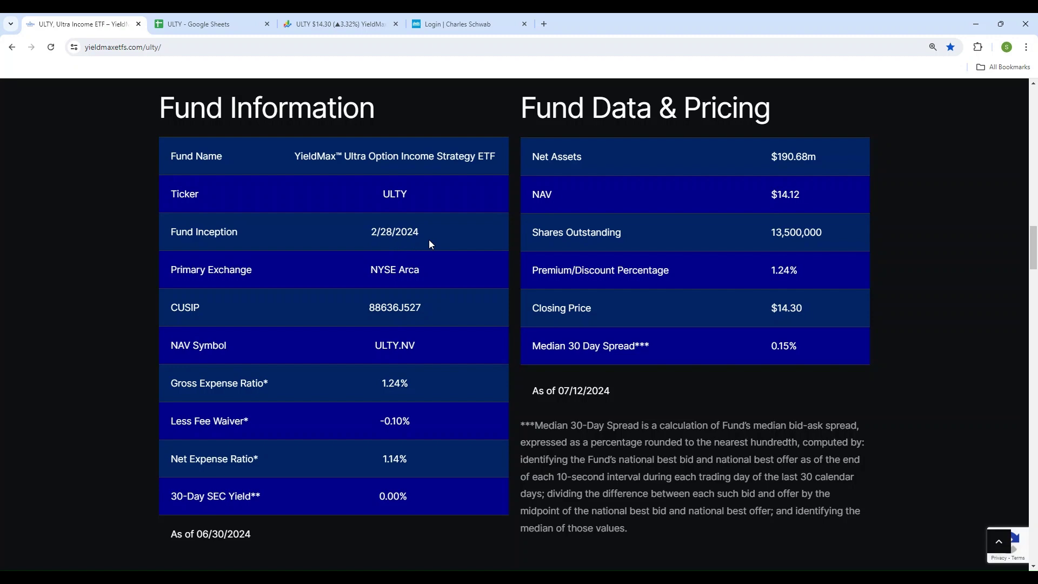
scroll(124, 270, "up", 3)
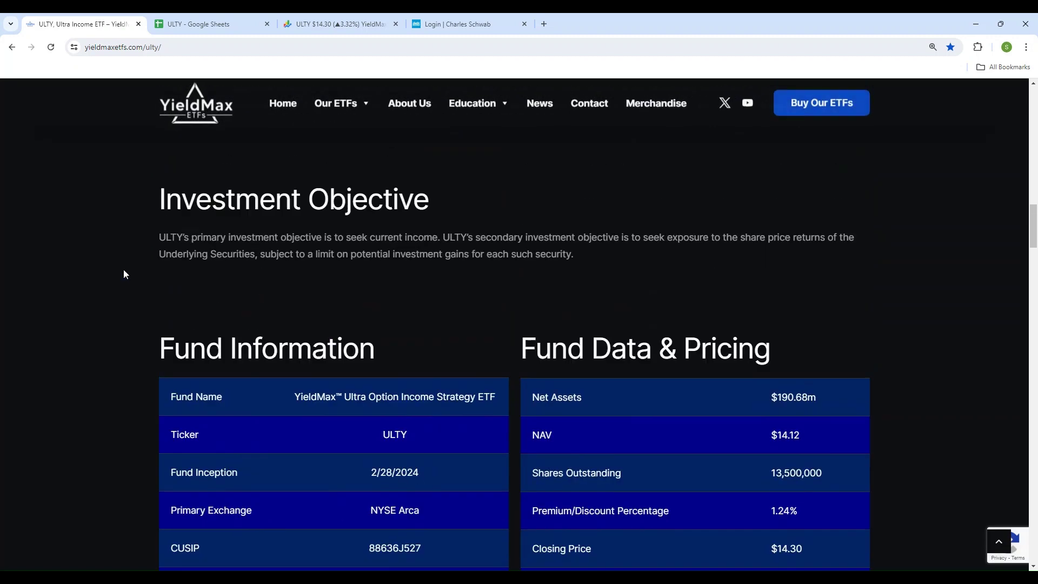
scroll(123, 270, "up", 3)
scroll(123, 269, "up", 3)
scroll(123, 269, "up", 4)
scroll(123, 269, "up", 3)
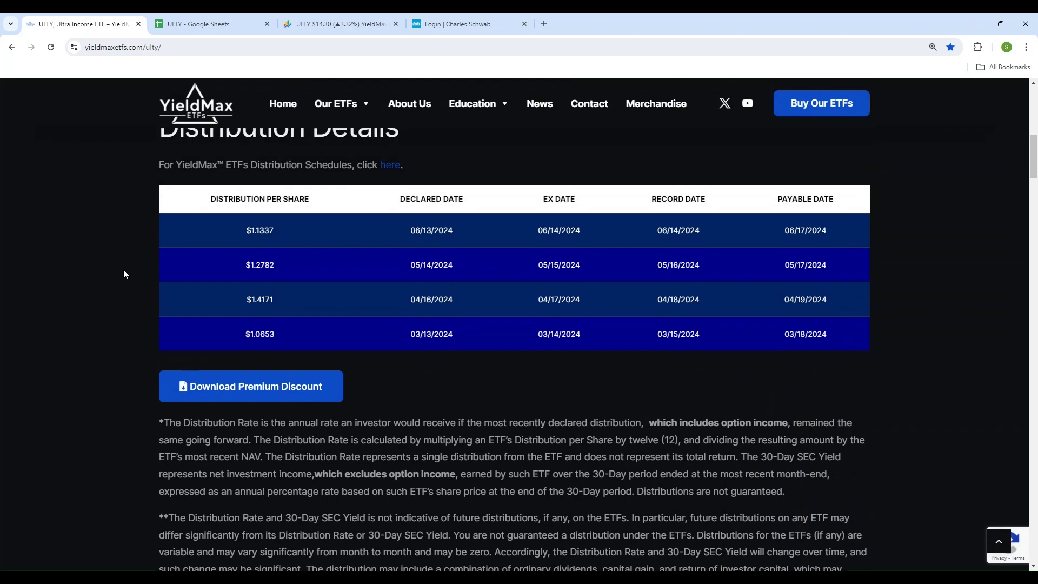
scroll(123, 269, "up", 2)
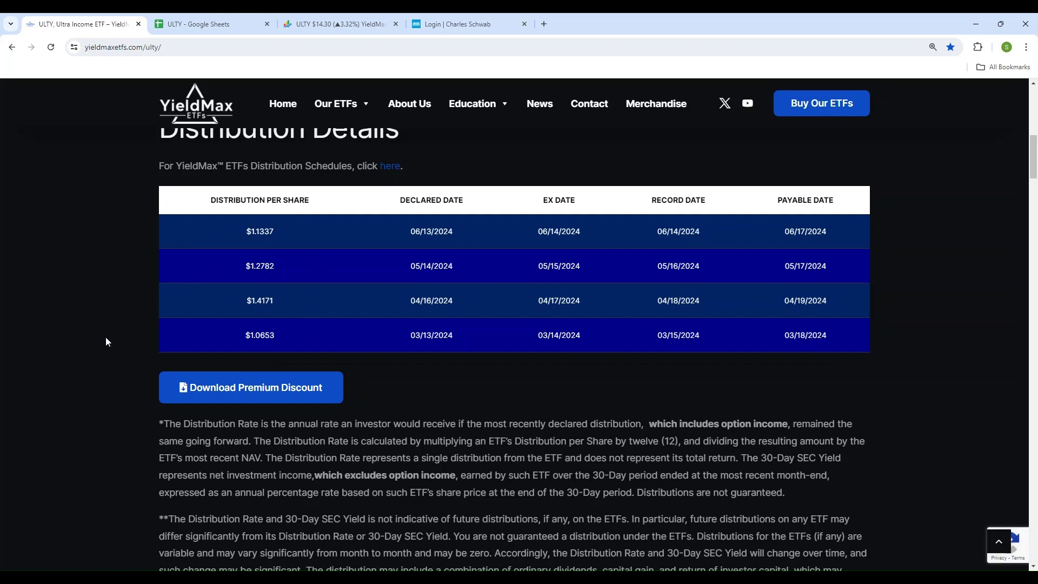
scroll(105, 337, "down", 2)
scroll(105, 337, "down", 1)
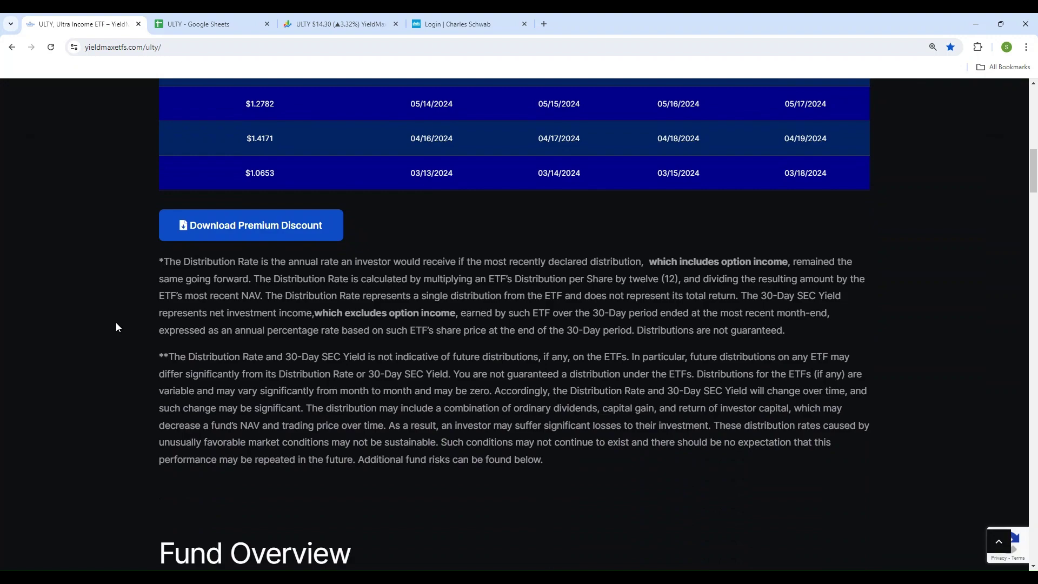
scroll(116, 323, "down", 4)
scroll(98, 321, "down", 4)
scroll(97, 320, "down", 4)
scroll(97, 321, "down", 3)
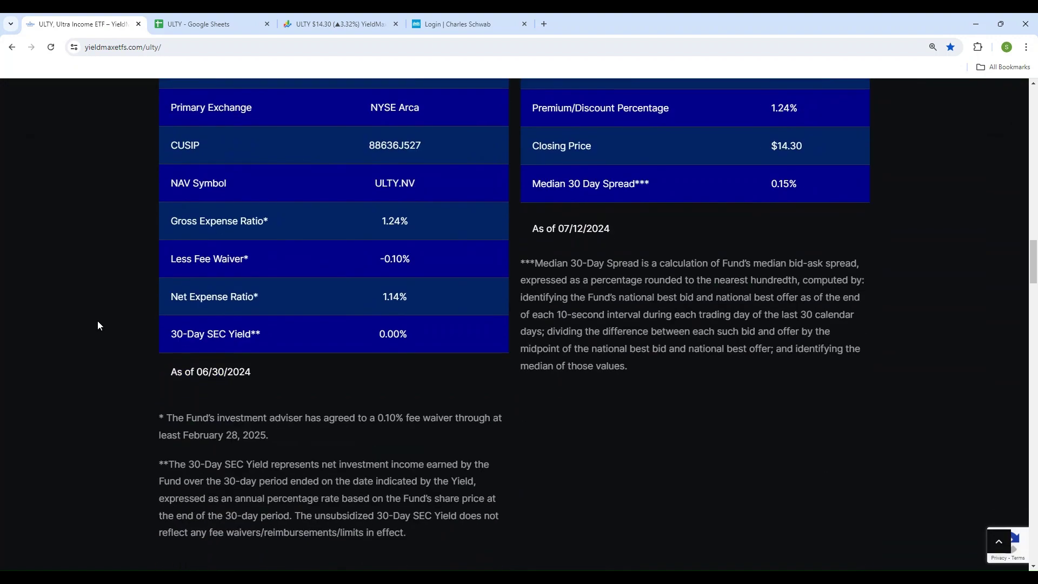
scroll(98, 321, "down", 5)
scroll(97, 320, "down", 1)
scroll(98, 321, "down", 4)
scroll(97, 320, "down", 3)
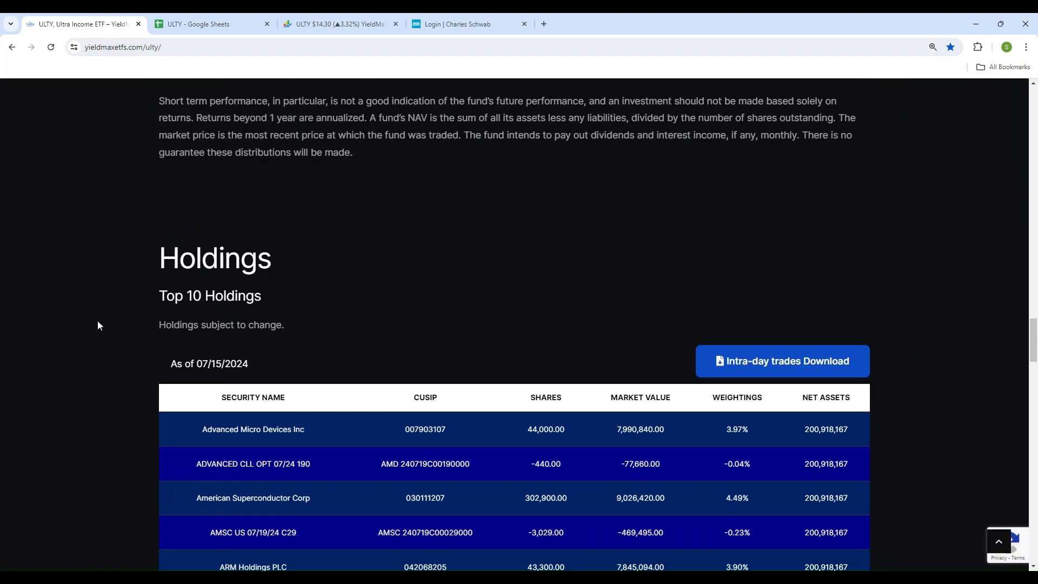
scroll(97, 325, "down", 2)
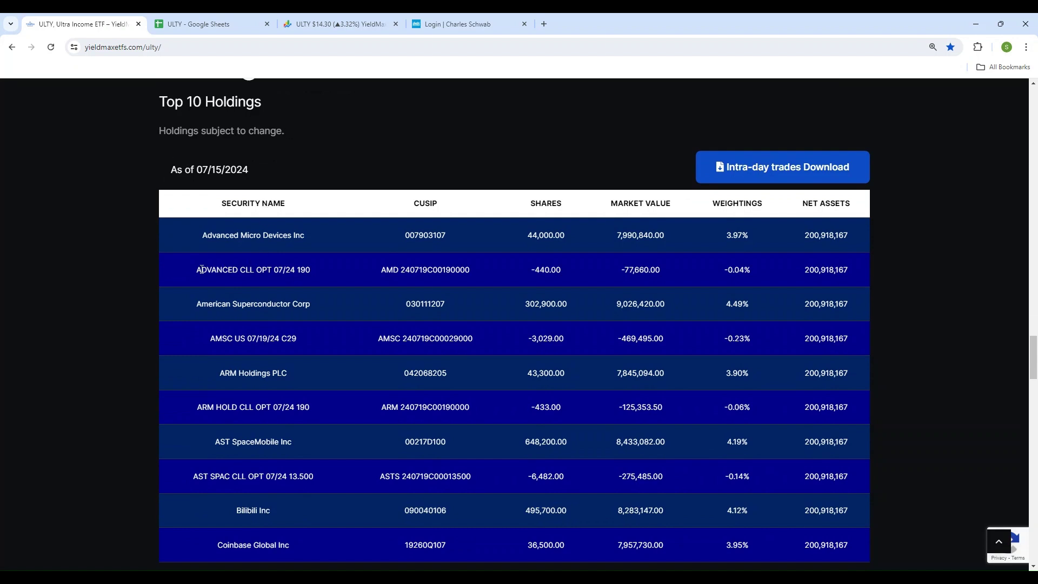
scroll(197, 270, "down", 1)
scroll(167, 269, "down", 1)
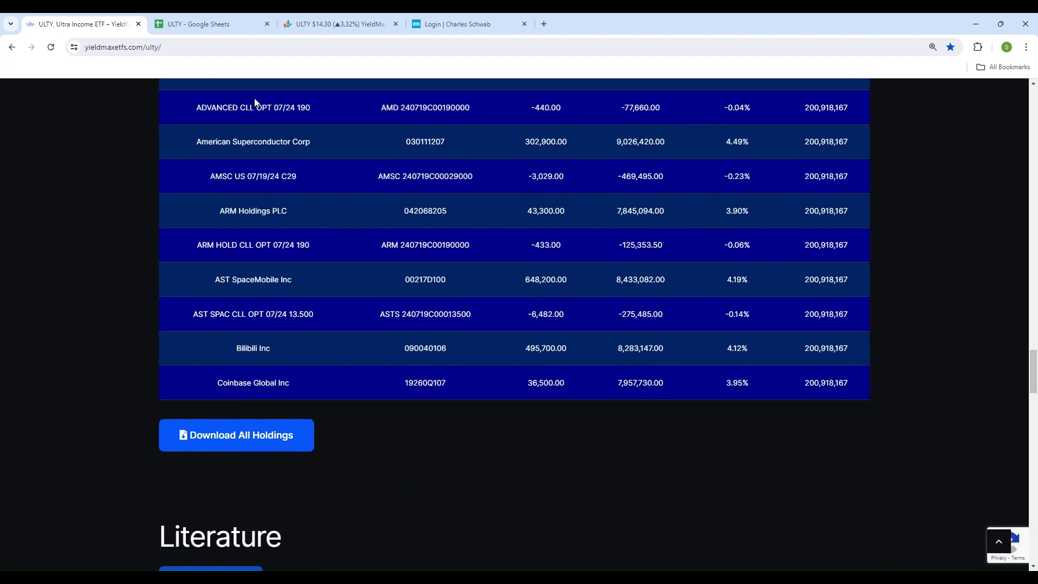
- Switch to the ULTY spreadsheet's 'ULTY holding' tab listing the 7/15/2024 positions
left_click(203, 24)
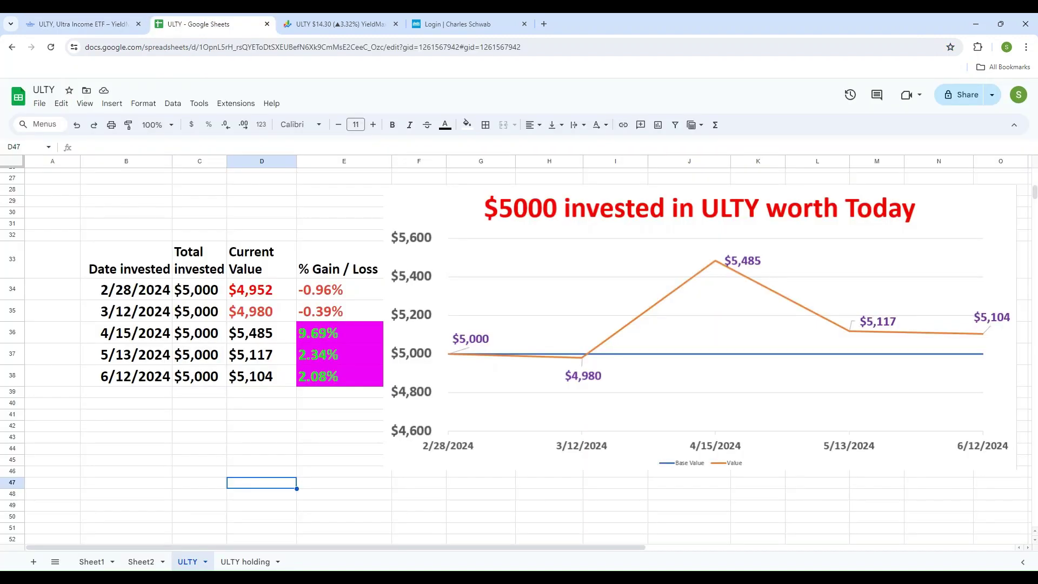
left_click(246, 562)
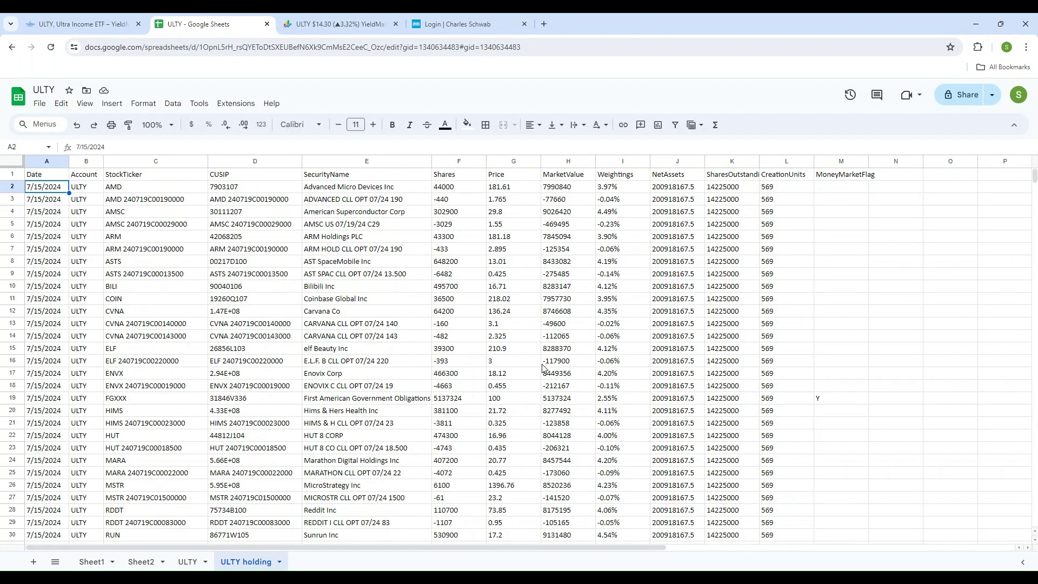
scroll(536, 390, "down", 6)
scroll(535, 390, "up", 6)
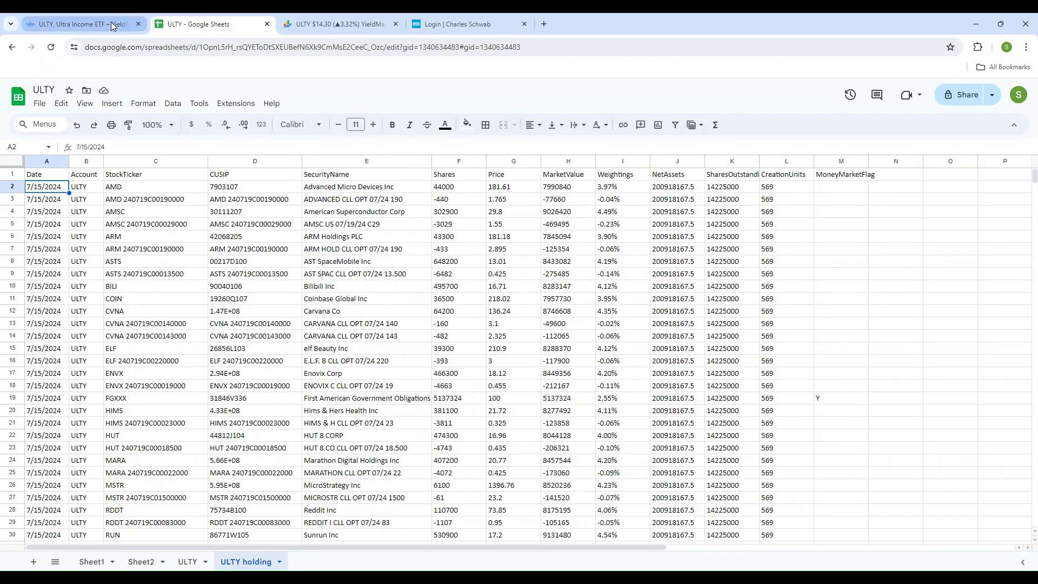
- Go back to the YieldMax ULTY page and view its four 2024 Distribution Details payouts
left_click(81, 24)
scroll(569, 402, "up", 5)
scroll(570, 403, "up", 4)
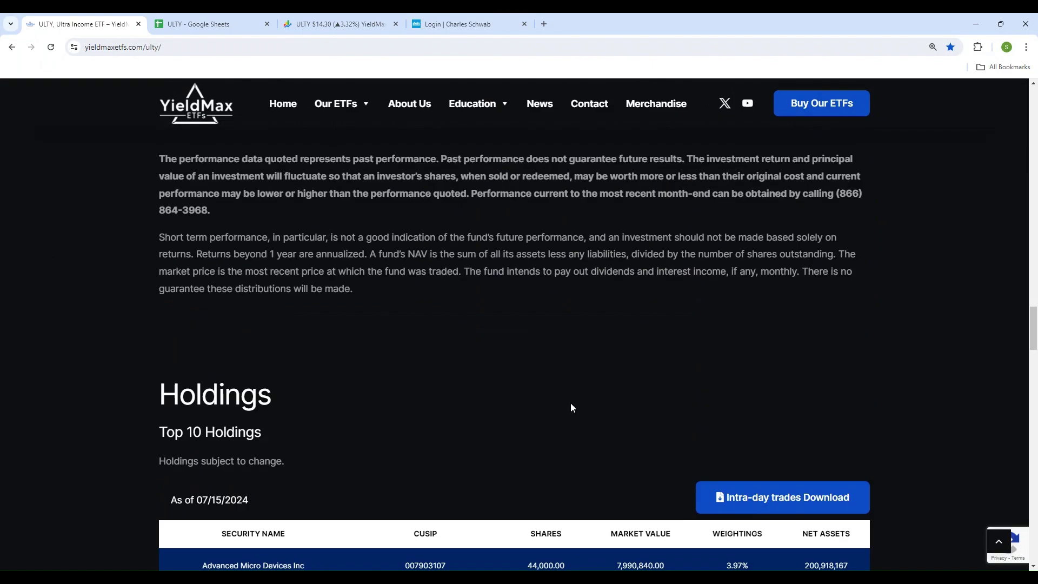
scroll(569, 403, "up", 5)
scroll(570, 403, "up", 5)
scroll(571, 402, "up", 4)
scroll(569, 403, "up", 3)
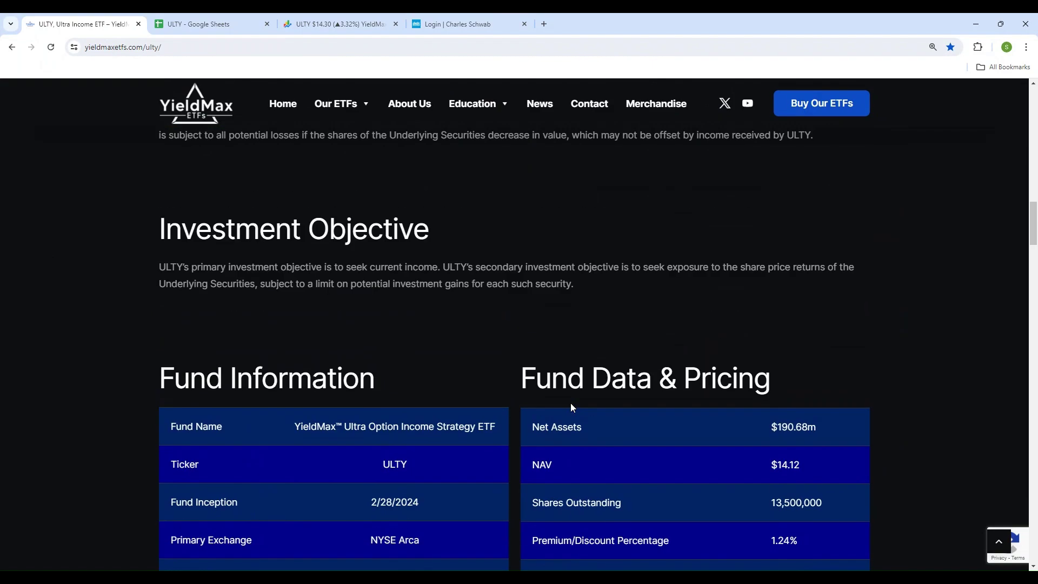
scroll(270, 311, "up", 5)
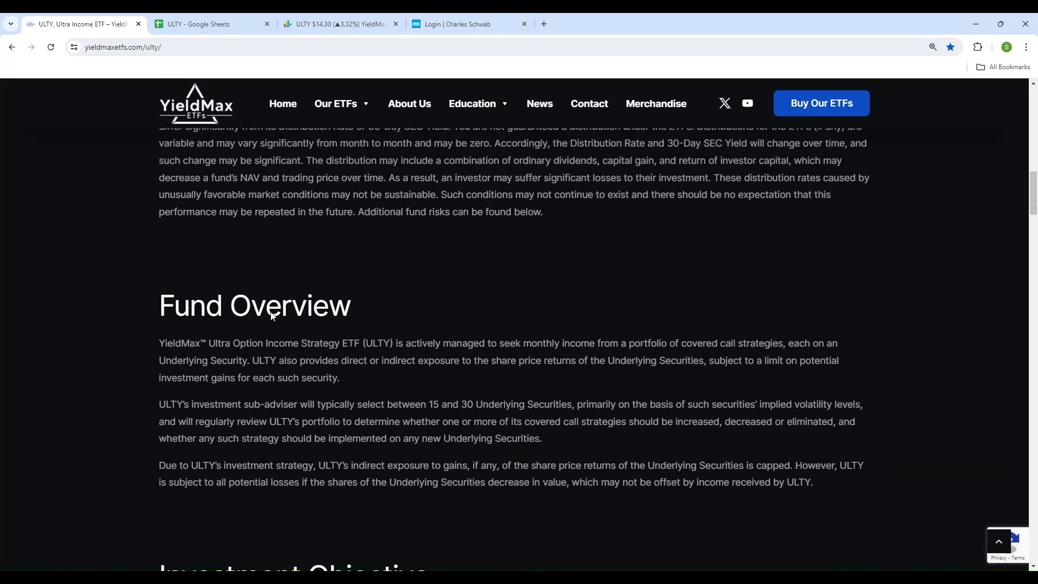
scroll(270, 312, "up", 5)
scroll(270, 311, "up", 4)
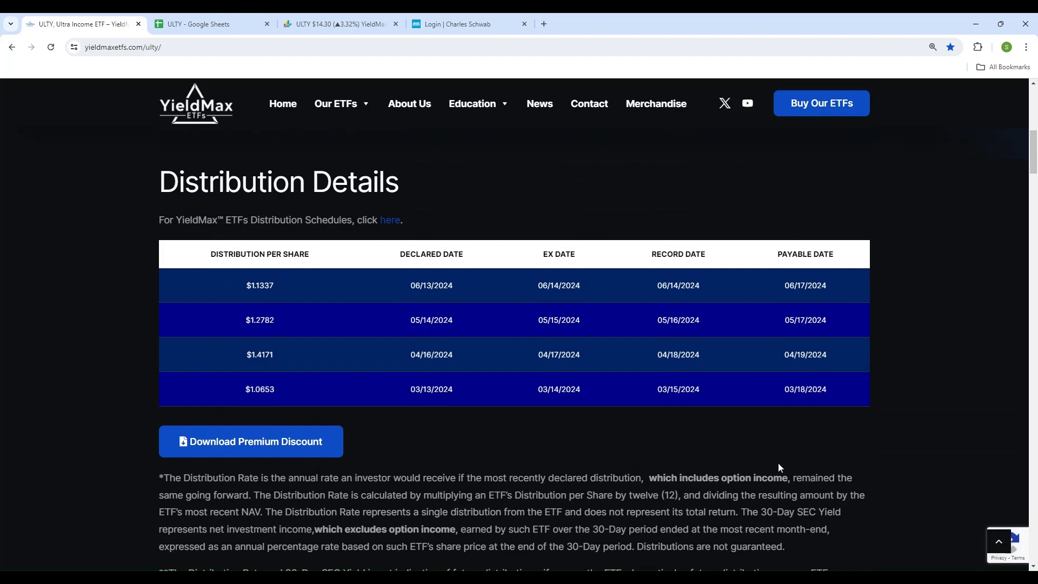
scroll(362, 406, "down", 4)
scroll(362, 411, "down", 5)
scroll(373, 334, "down", 4)
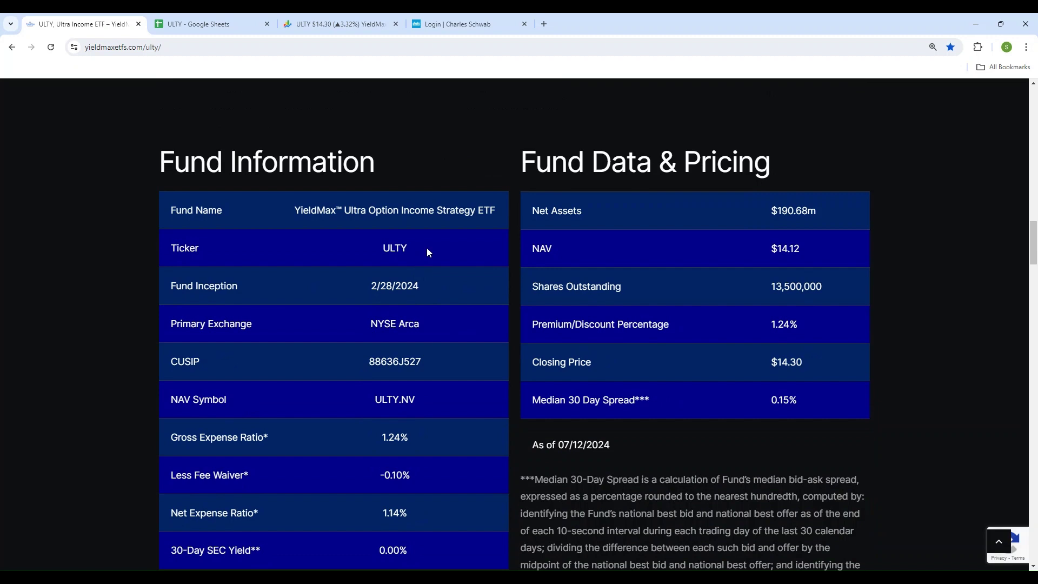
scroll(409, 108, "up", 2)
scroll(197, 156, "up", 2)
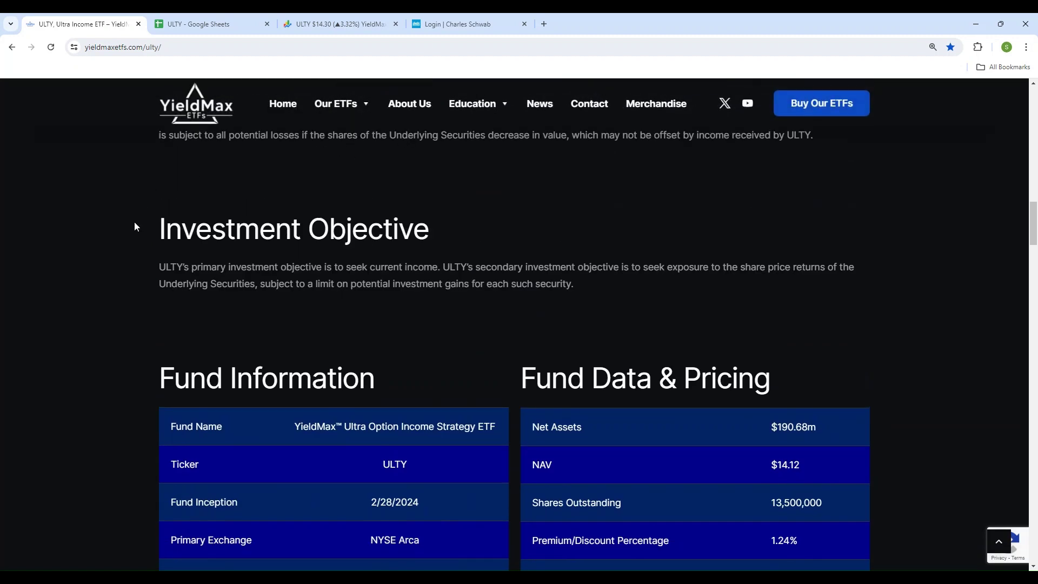
scroll(140, 242, "down", 2)
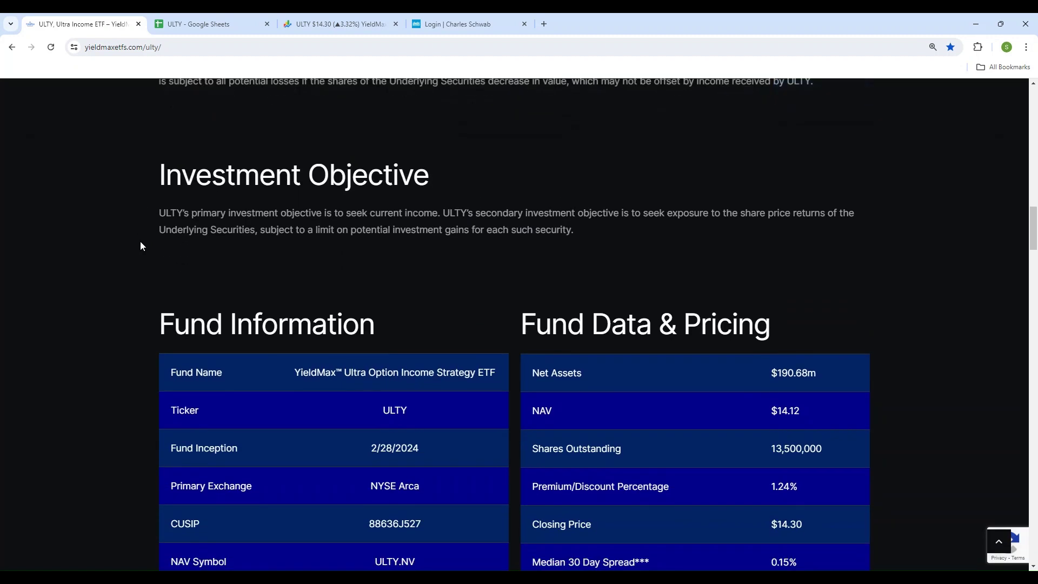
scroll(140, 241, "down", 5)
scroll(140, 241, "down", 5)
scroll(140, 241, "down", 3)
scroll(140, 240, "up", 4)
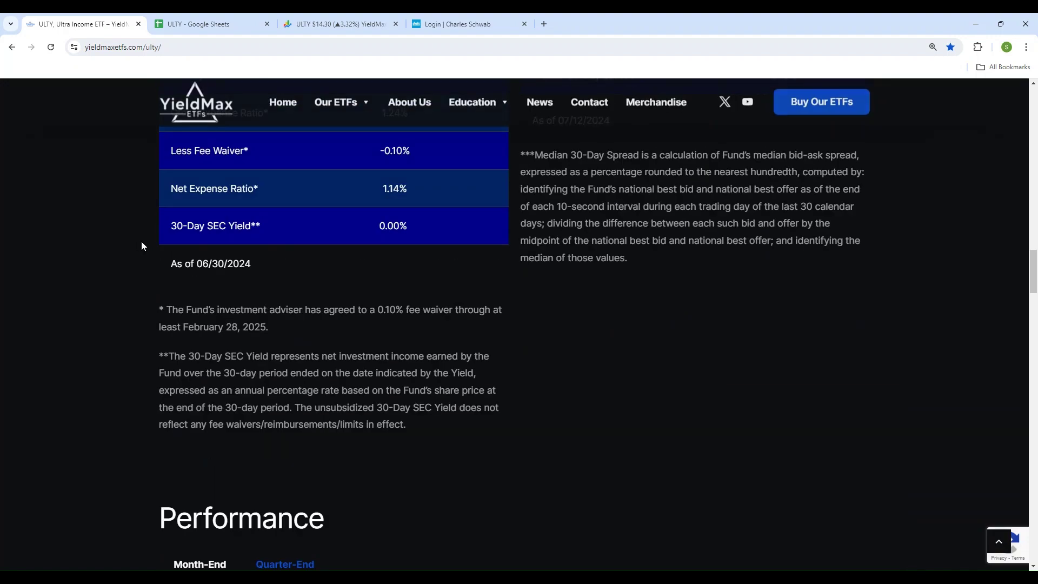
scroll(141, 241, "up", 5)
scroll(142, 240, "up", 5)
scroll(141, 241, "up", 3)
scroll(141, 241, "up", 3)
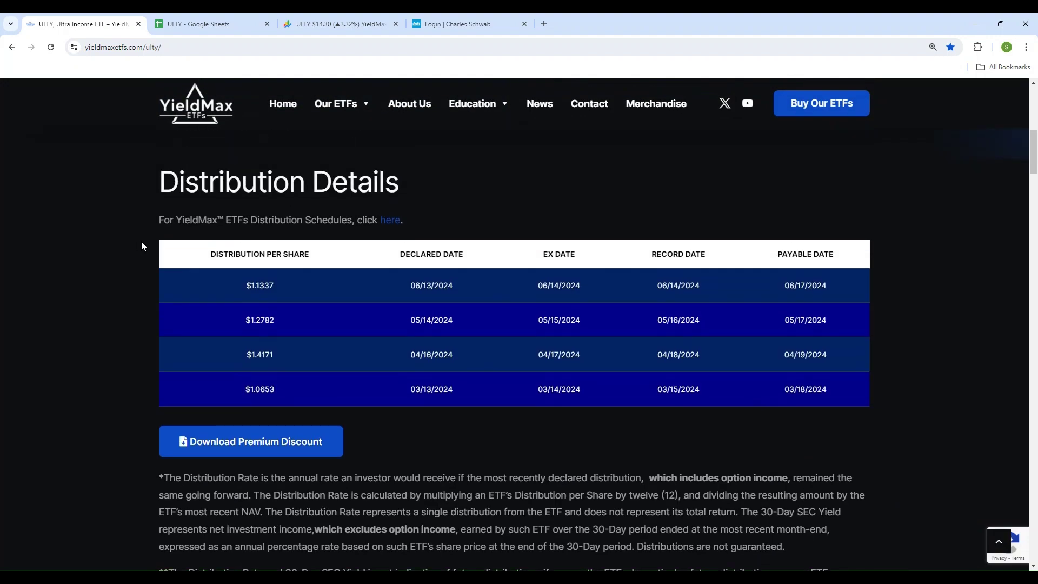
scroll(141, 241, "up", 2)
scroll(369, 379, "down", 1)
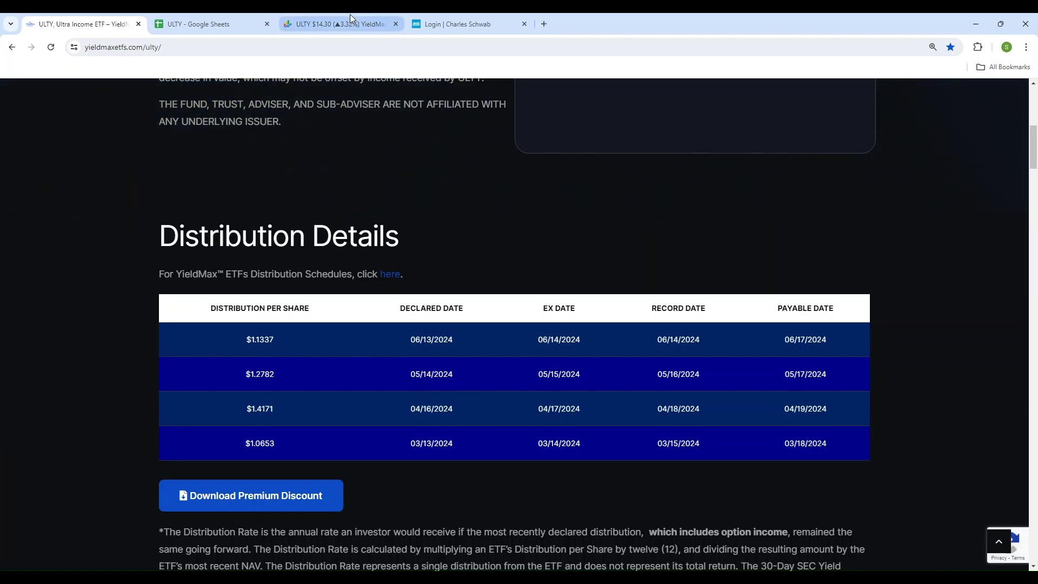
- Show the ULTY sheet and point out the $5000 total investment figure
left_click(222, 22)
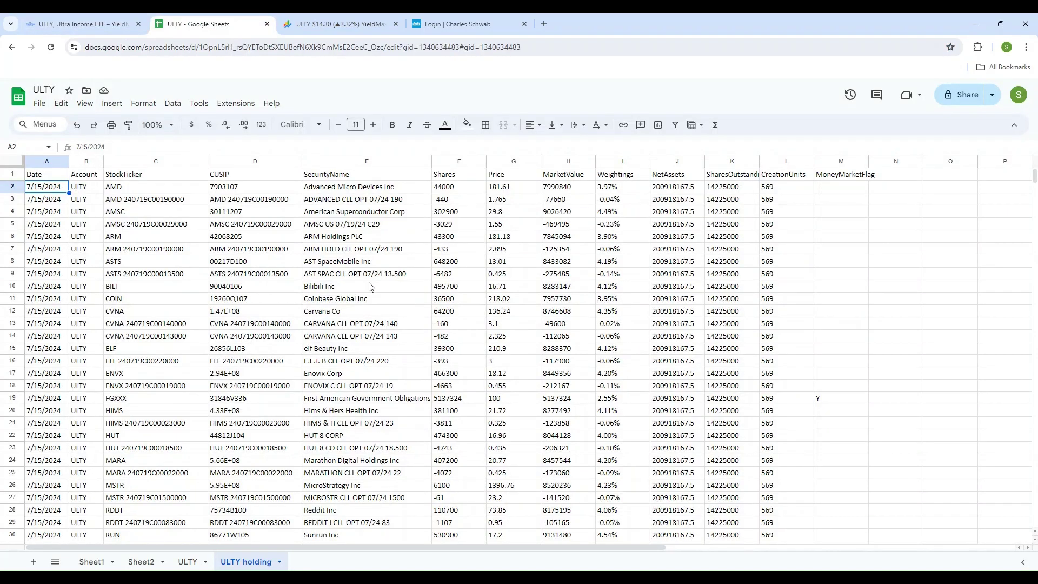
left_click(188, 562)
left_click(276, 214)
scroll(282, 206, "up", 6)
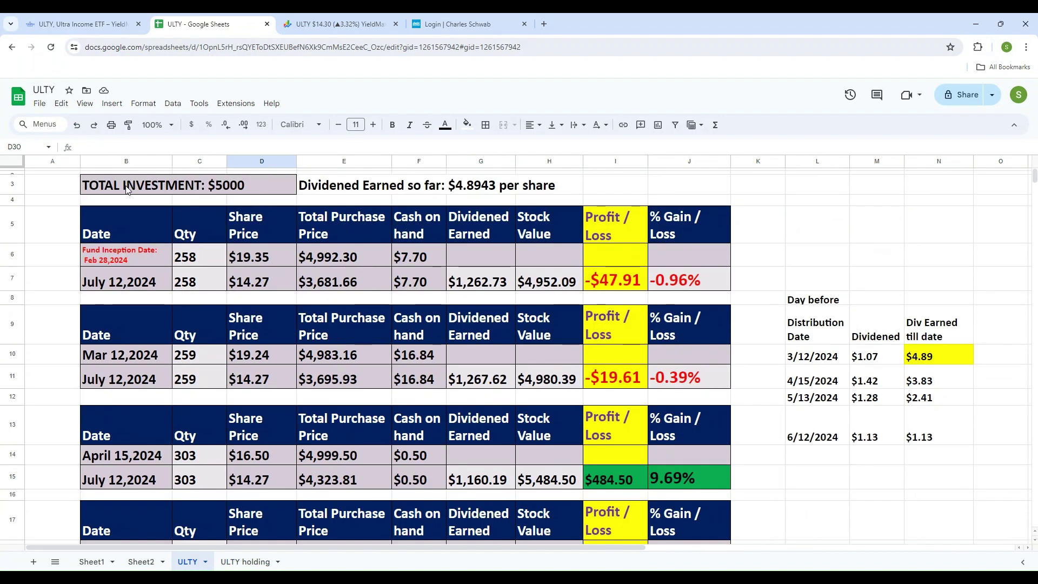
left_click(121, 190)
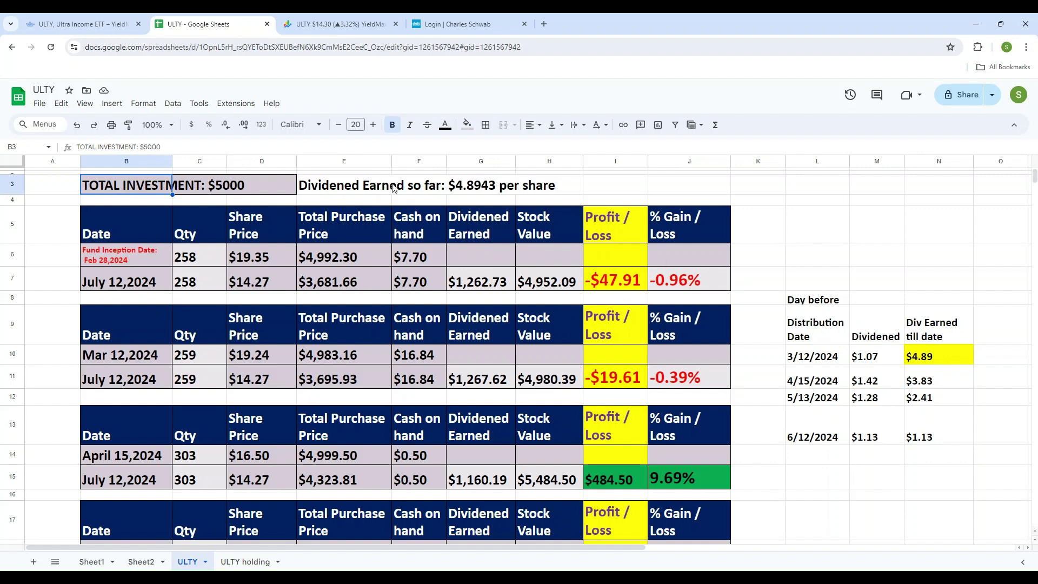
- Review the fund inception date, $19.35 share price and 258-share quantity
left_click(794, 210)
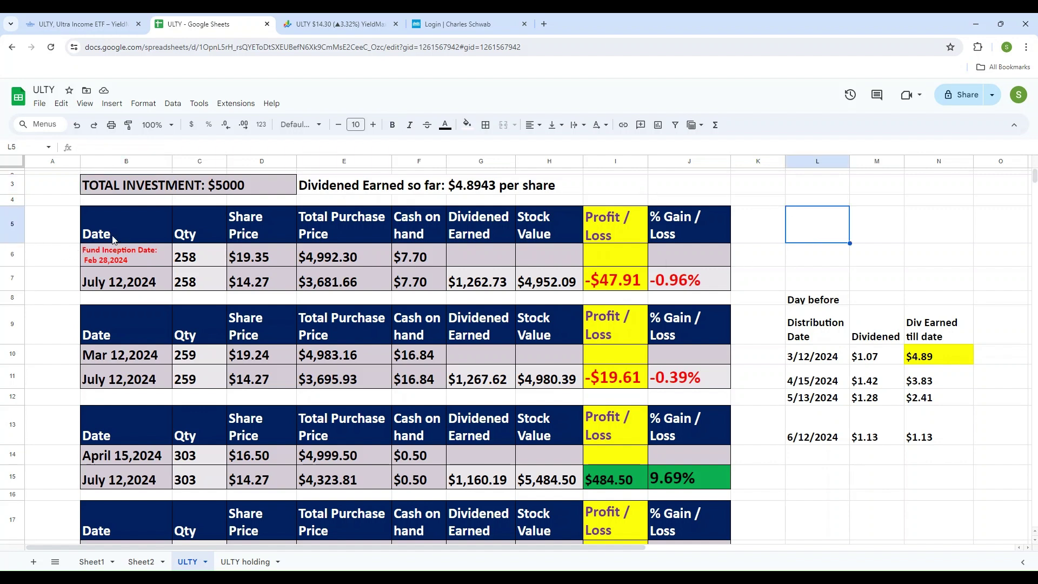
left_click(119, 259)
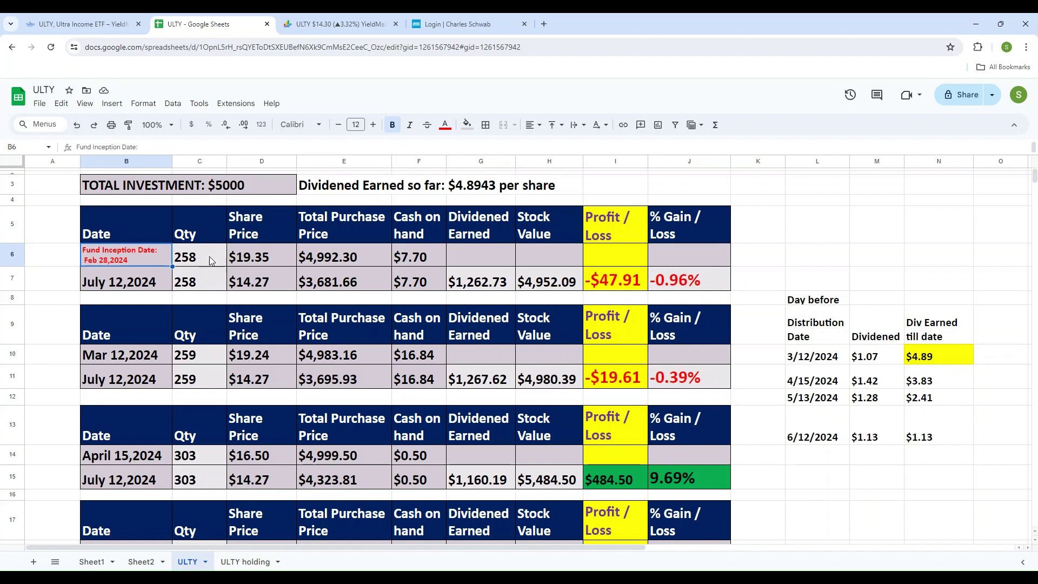
left_click(268, 260)
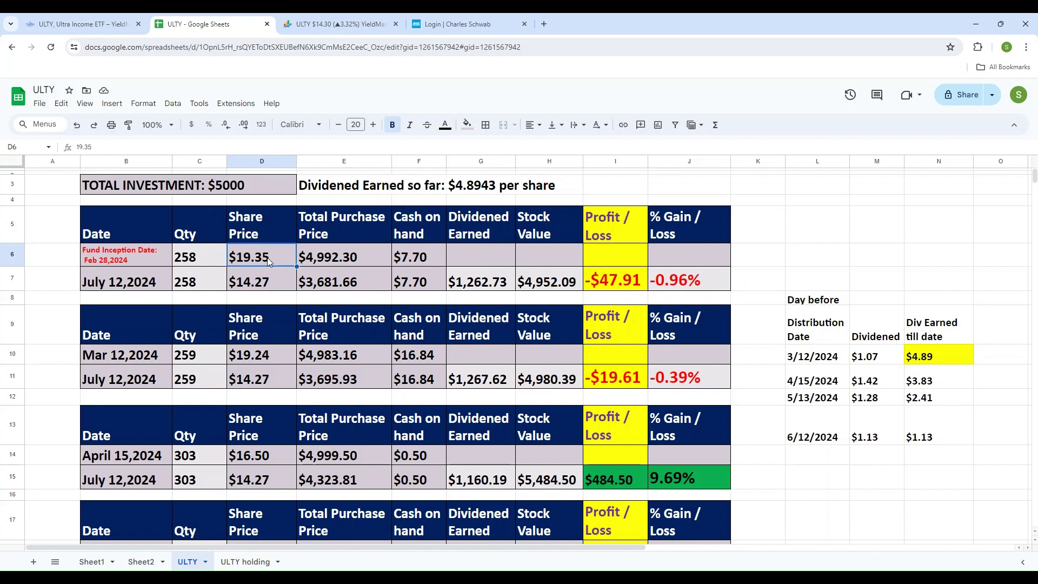
left_click(193, 261)
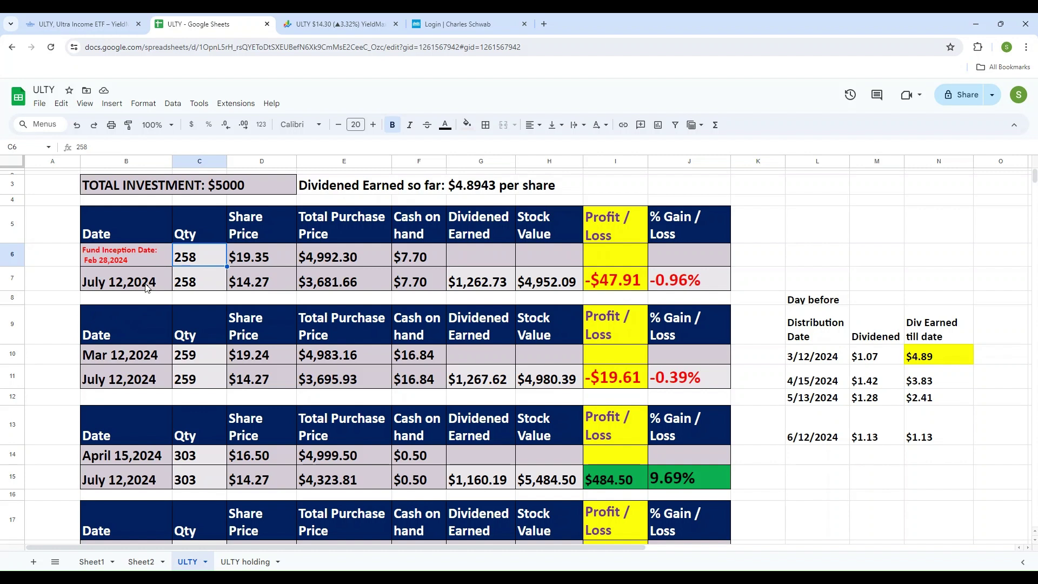
- Compare the July 12 $14.27 price and totals: $4,992.30 at inception versus $3,681.66
key("Down")
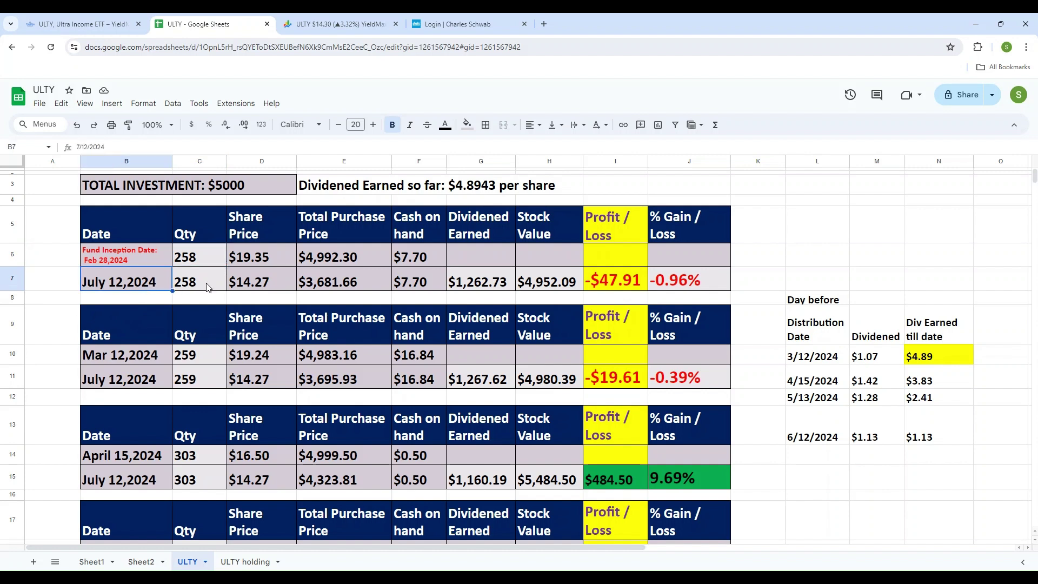
left_click(254, 283)
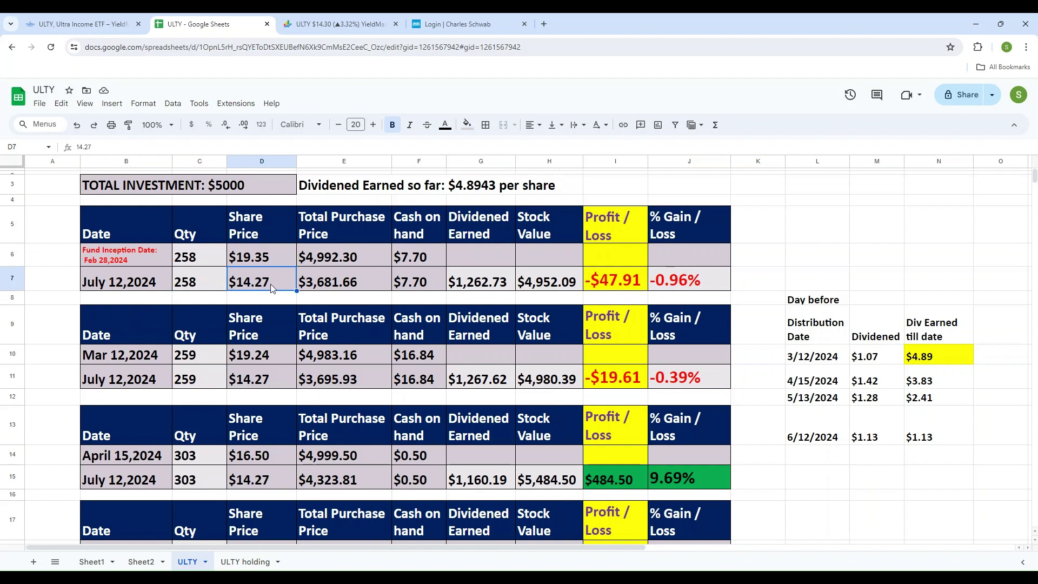
left_click(342, 260)
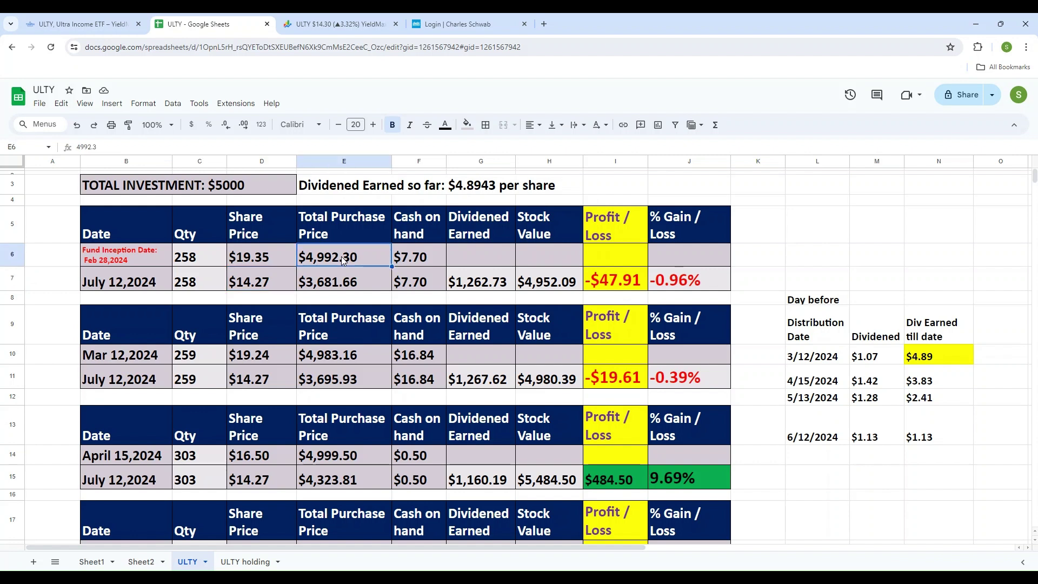
left_click(328, 285)
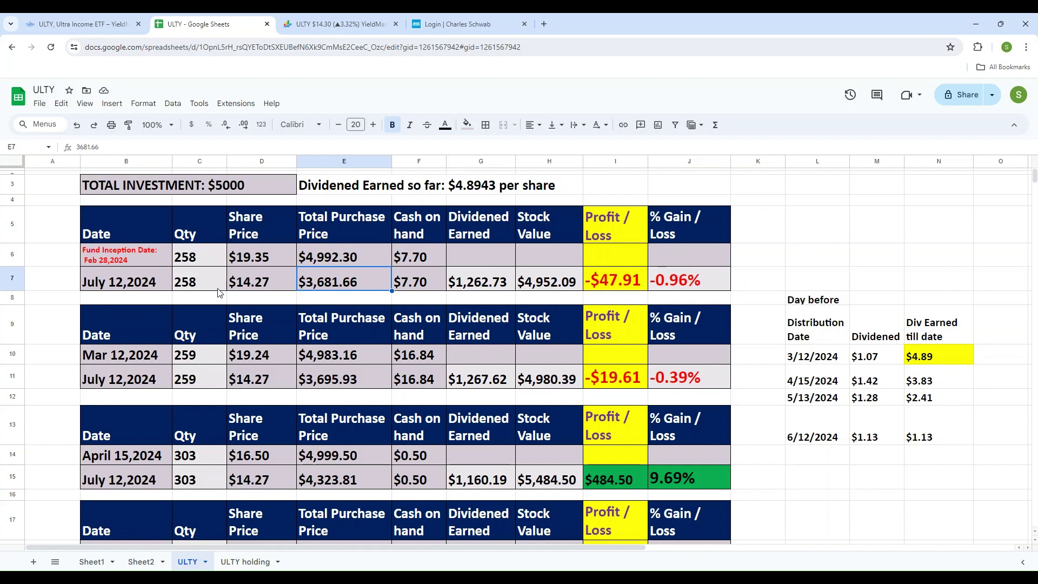
left_click(139, 255)
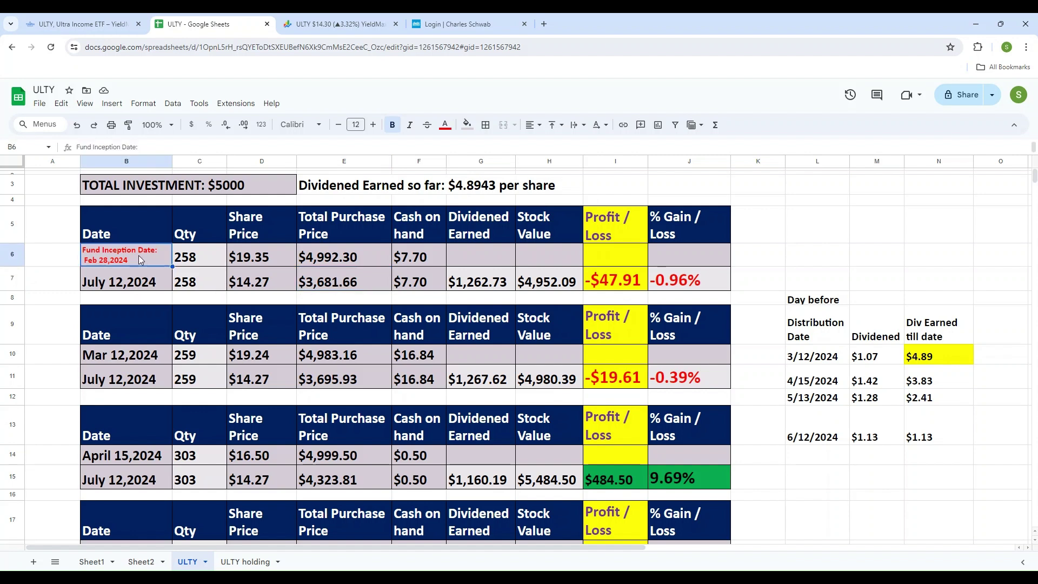
left_click(129, 283)
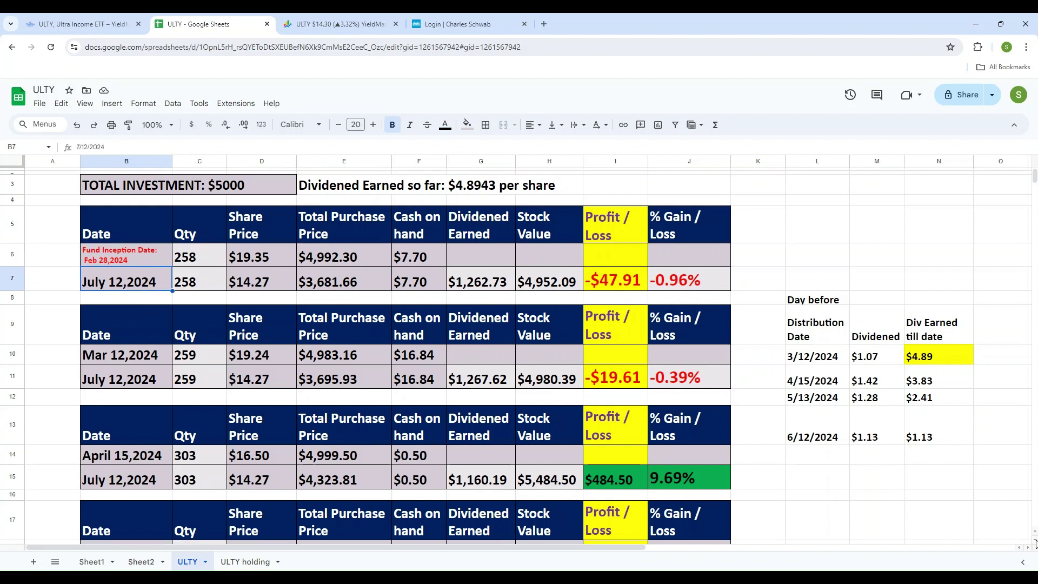
left_click(805, 358)
left_click(872, 364)
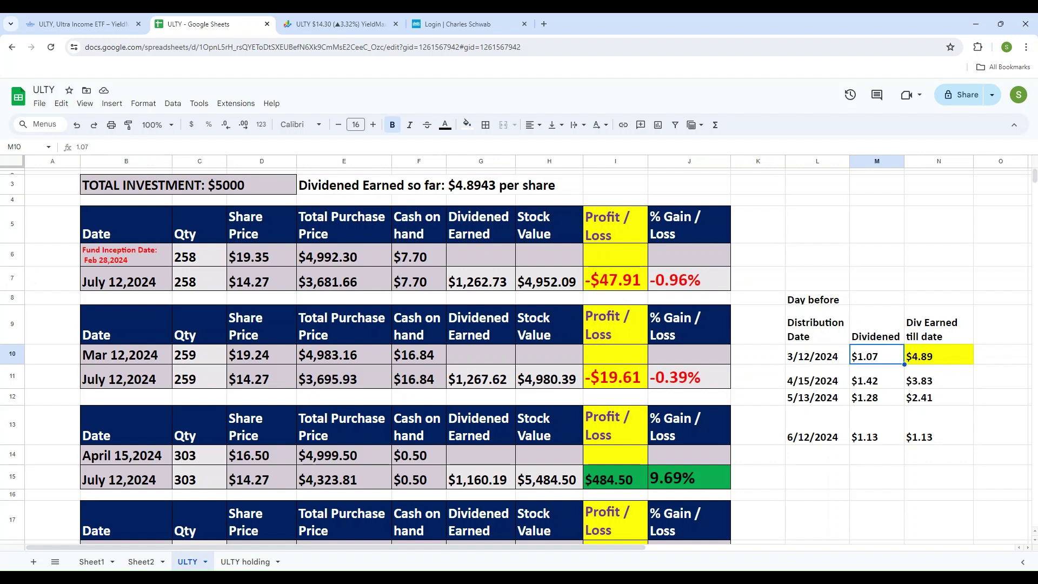
key("Down")
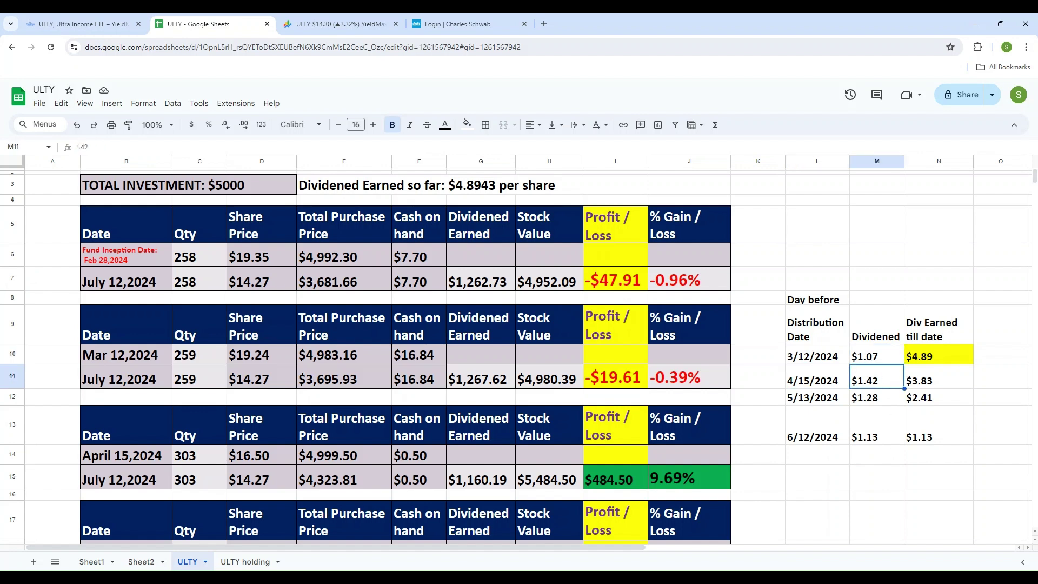
key("Down")
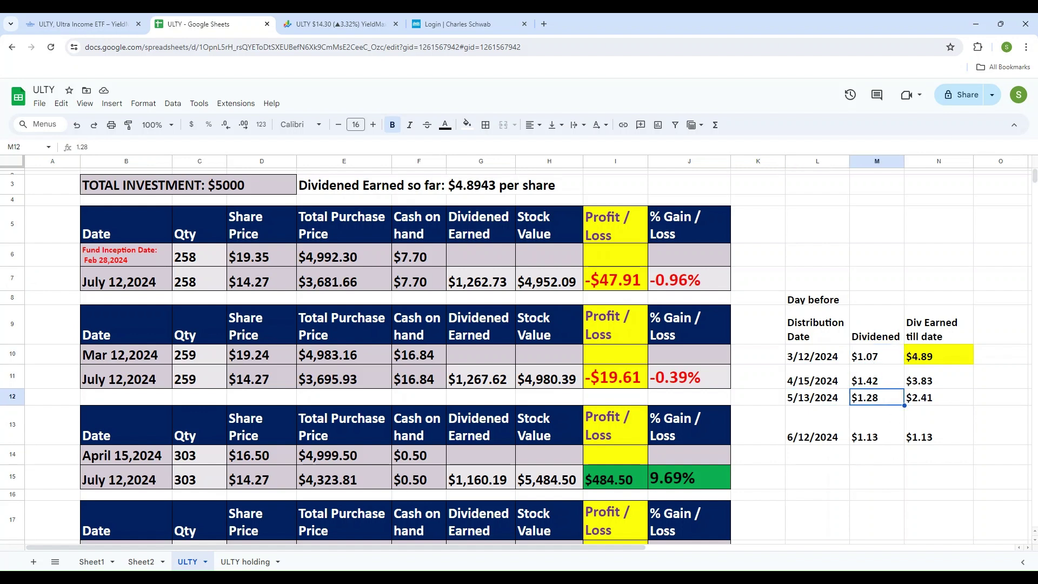
key("Down")
key("Left")
key("Right")
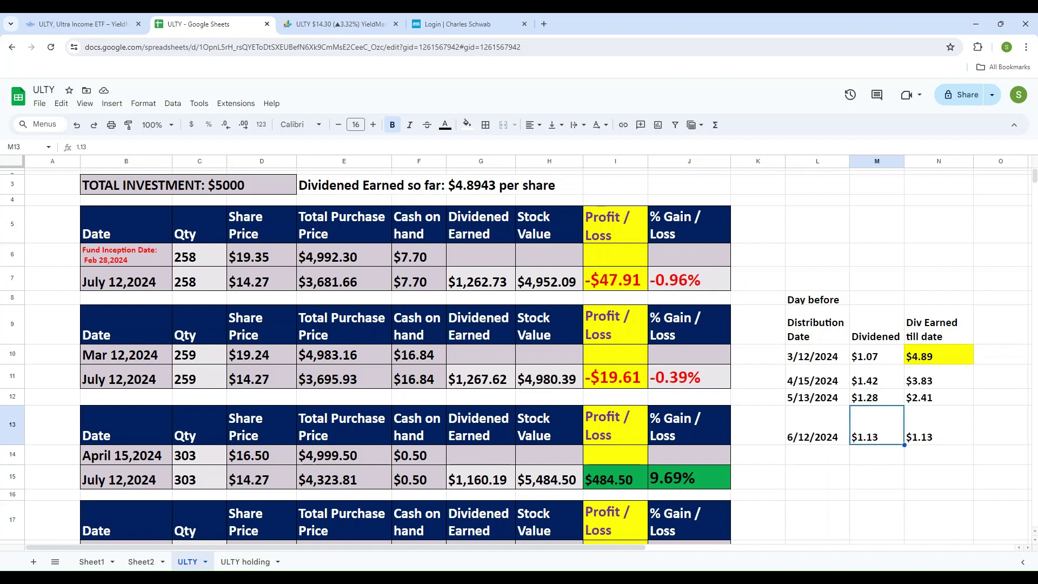
key("Up")
key("Up")
key("Up")
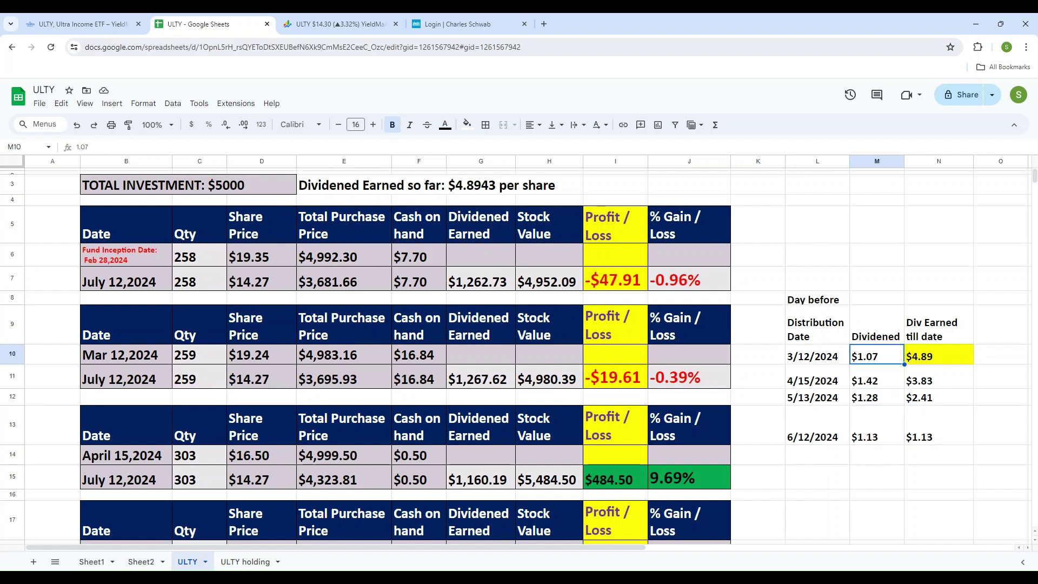
key("Right")
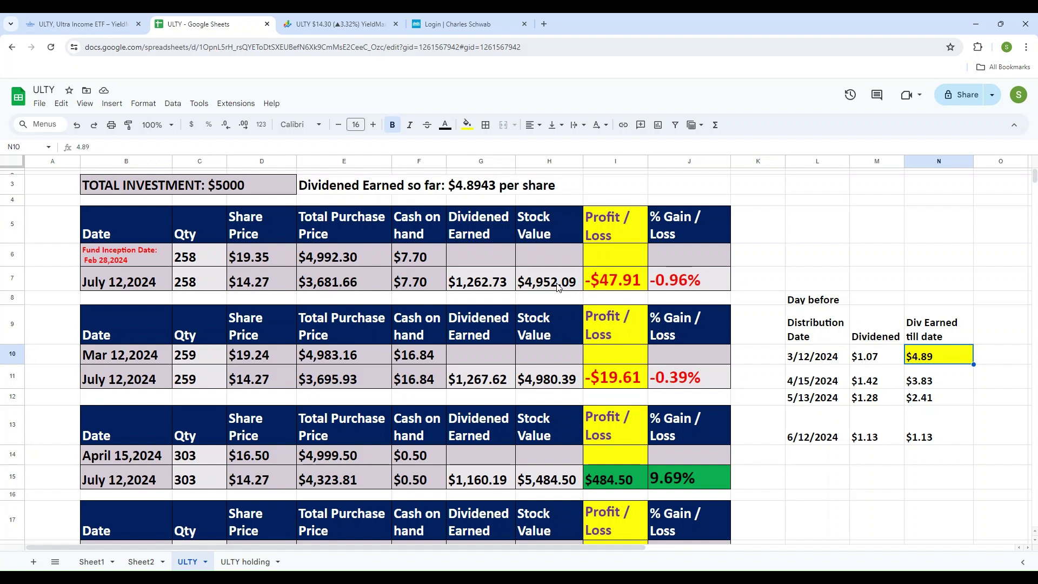
left_click(243, 193)
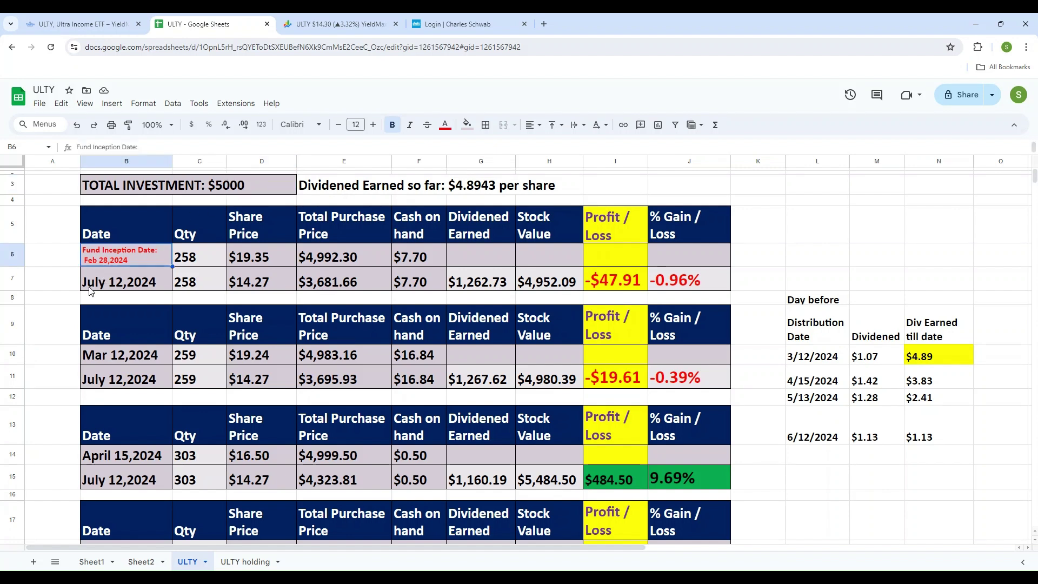
left_click(116, 264)
left_click(606, 280)
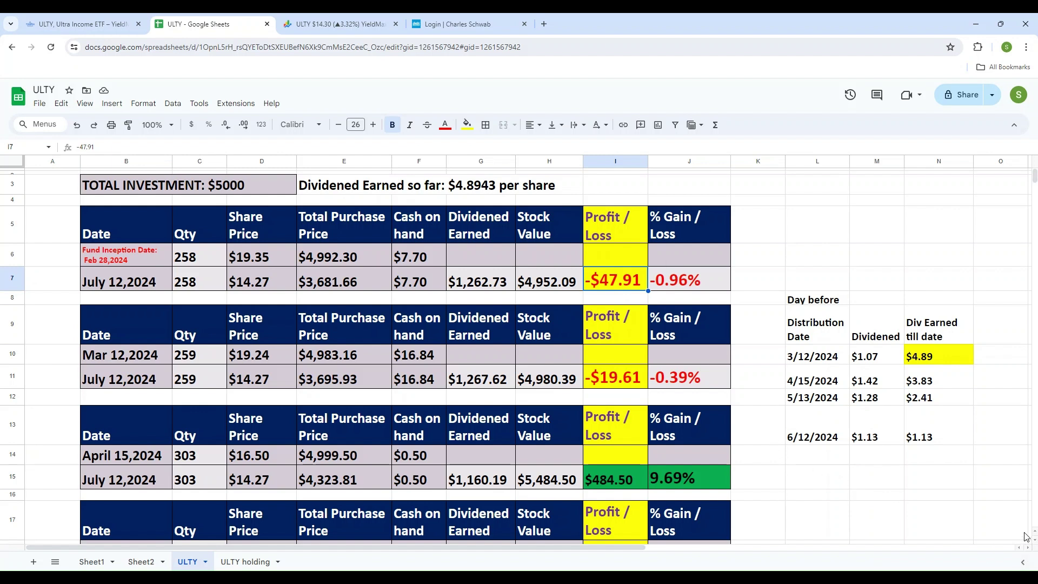
left_click(816, 361)
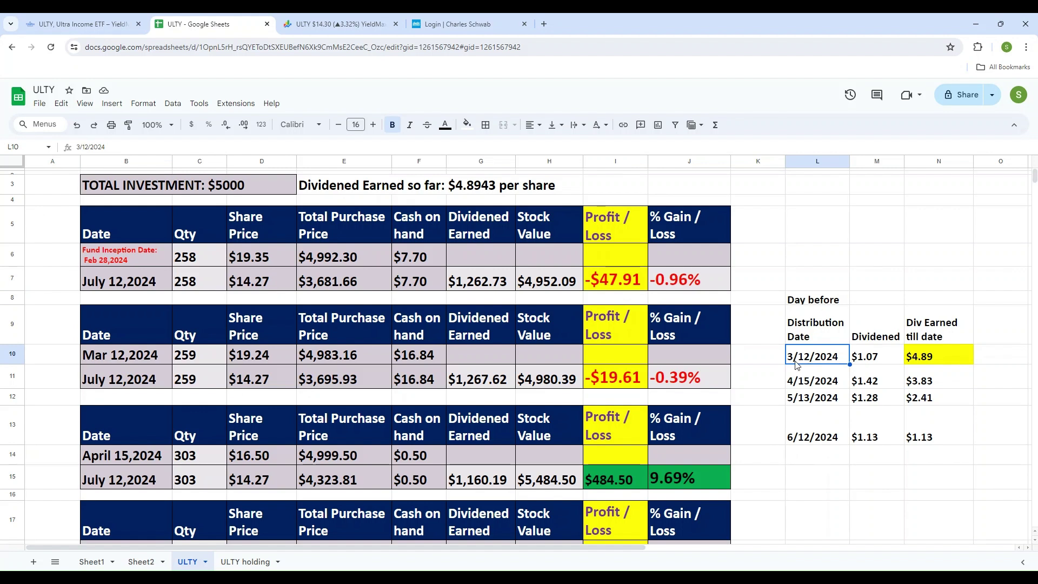
left_click(130, 354)
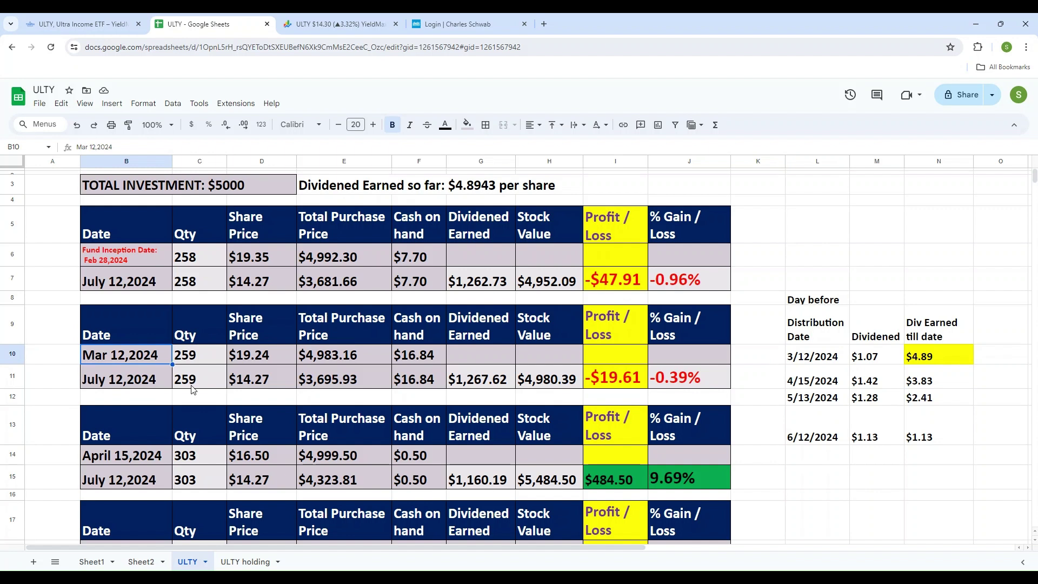
left_click(264, 358)
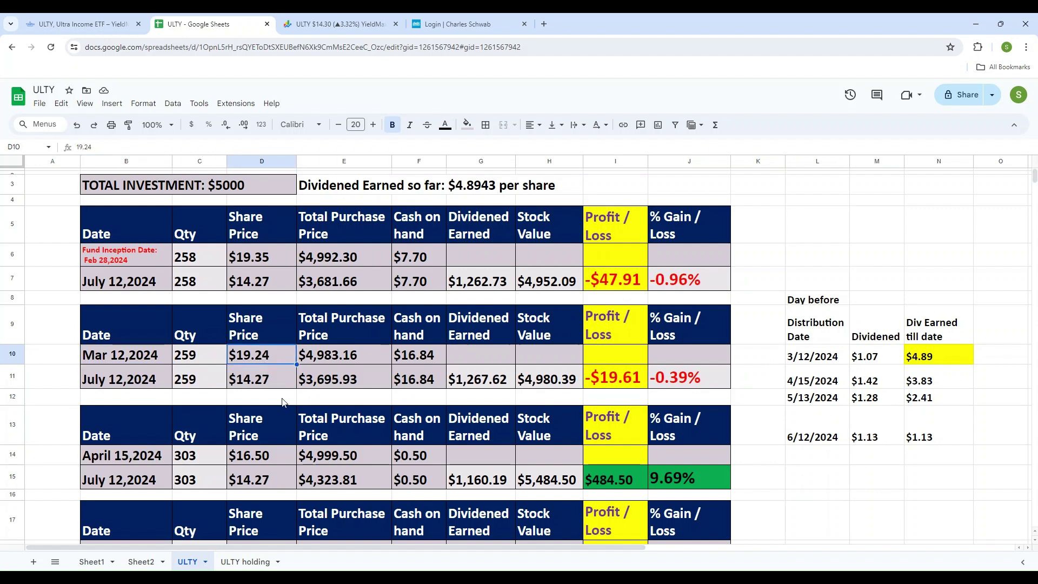
left_click(200, 359)
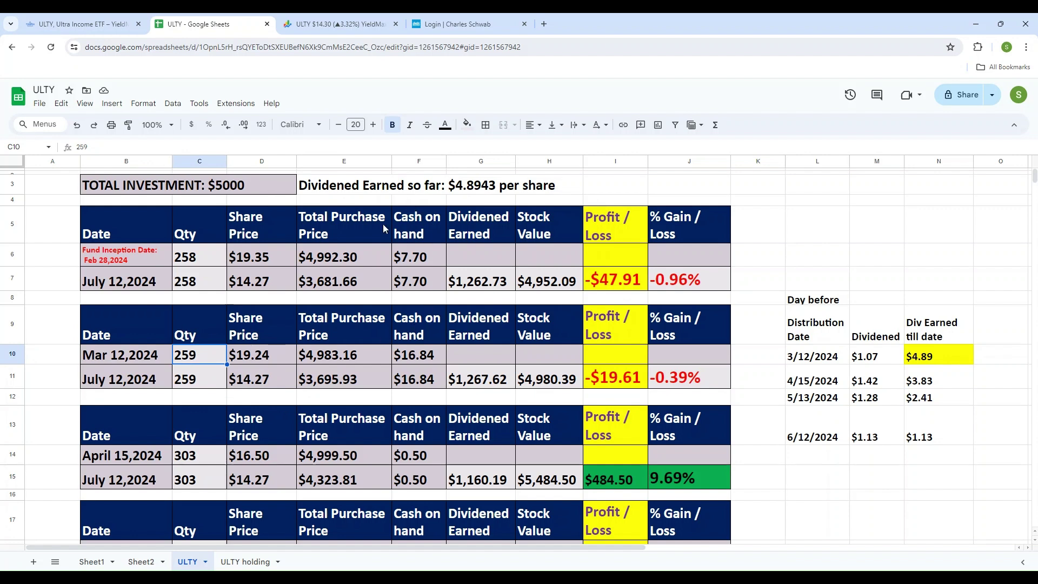
left_click(558, 381)
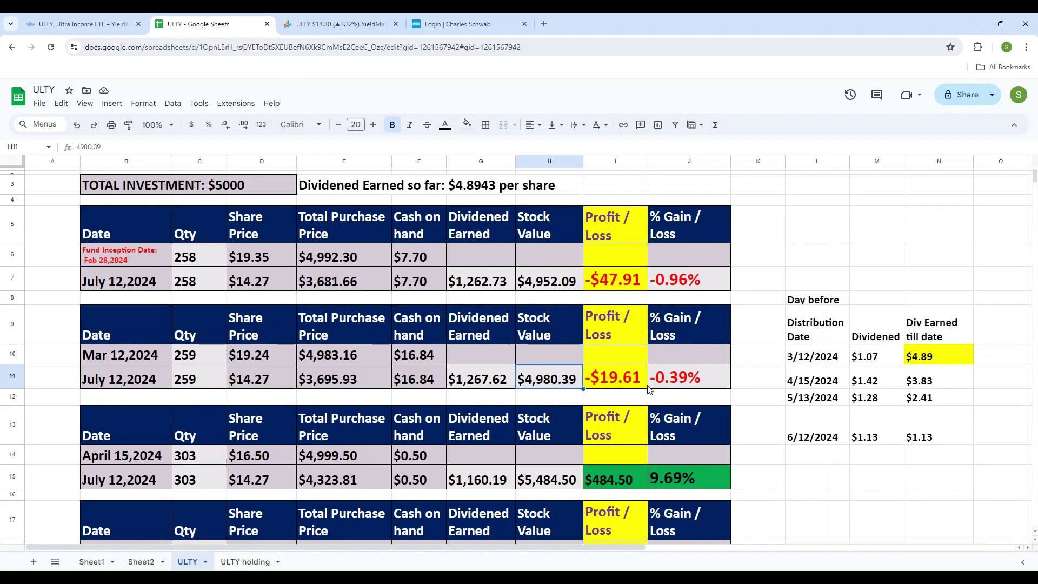
left_click(612, 381)
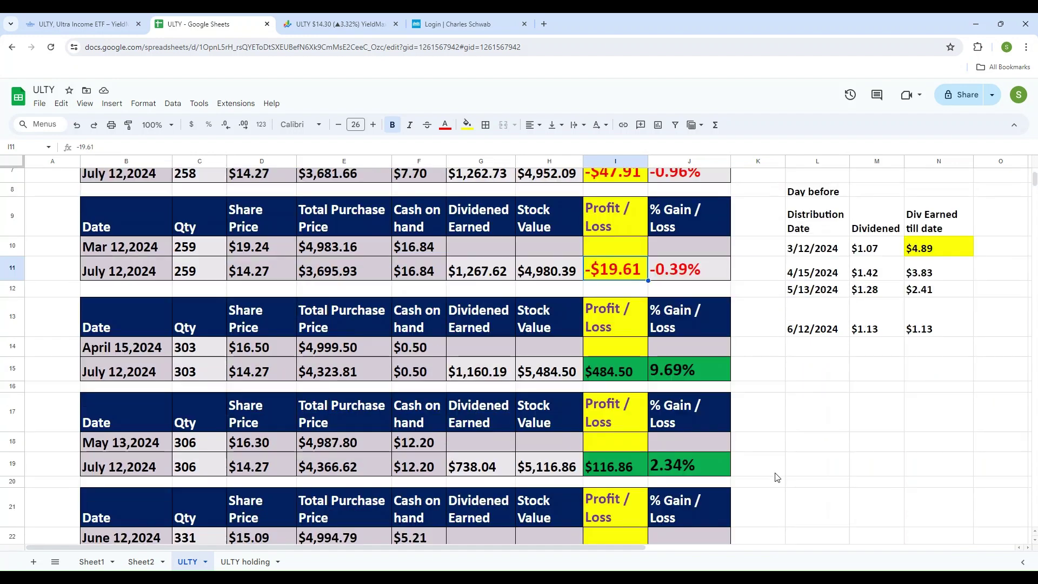
scroll(776, 477, "down", 3)
scroll(777, 478, "down", 2)
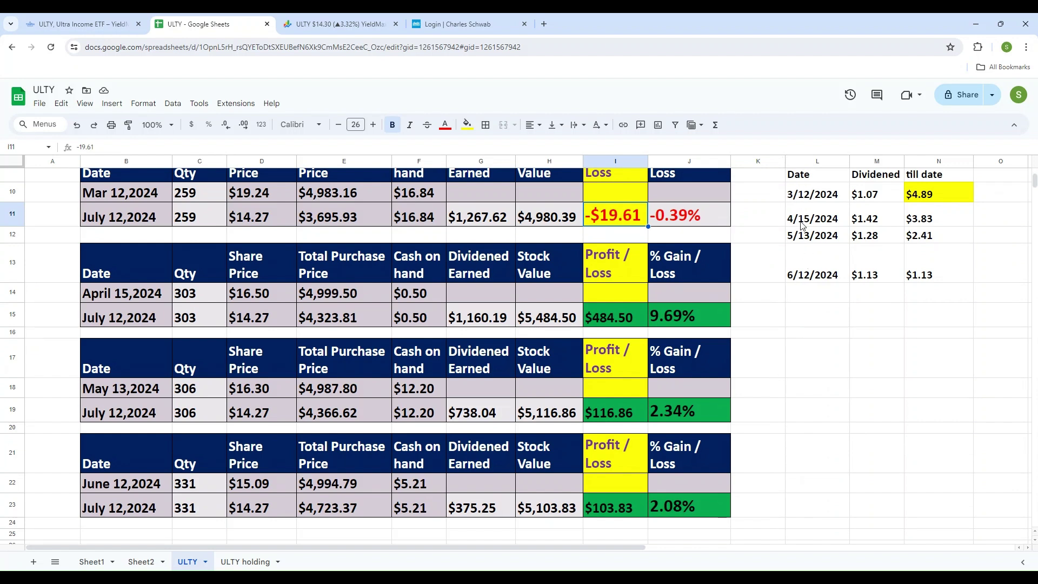
left_click(92, 296)
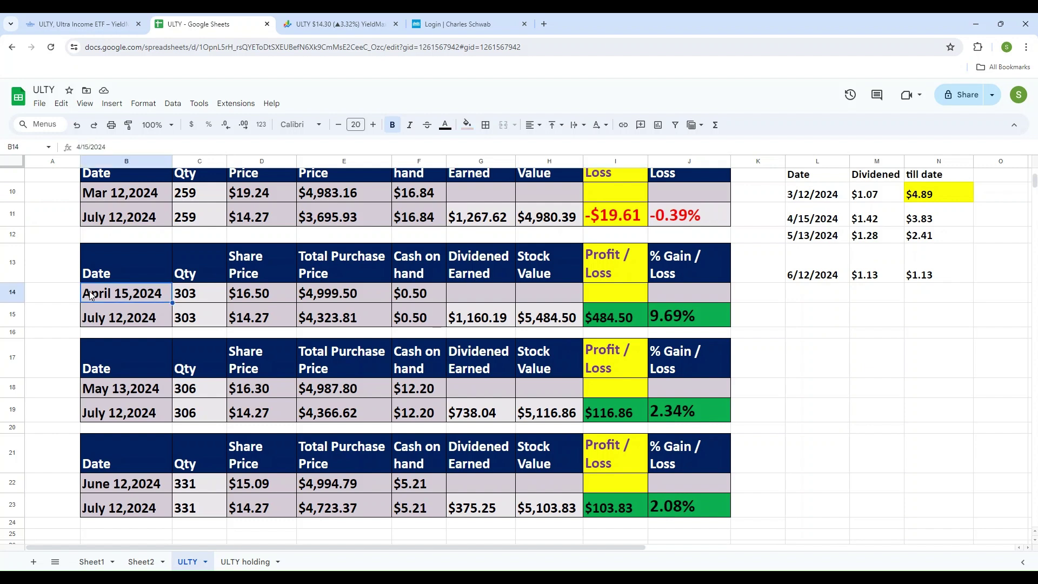
left_click(273, 296)
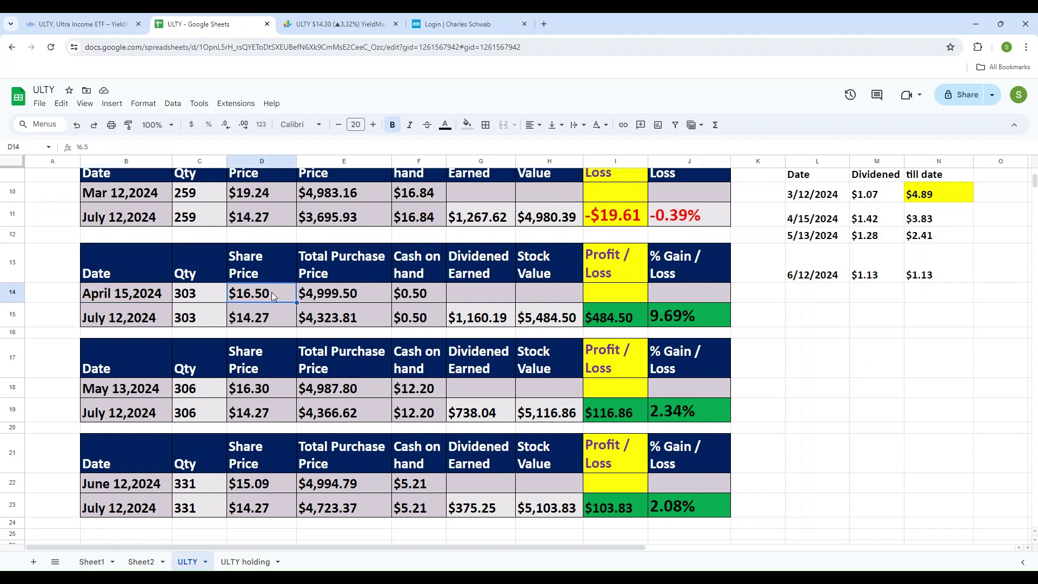
left_click(262, 323)
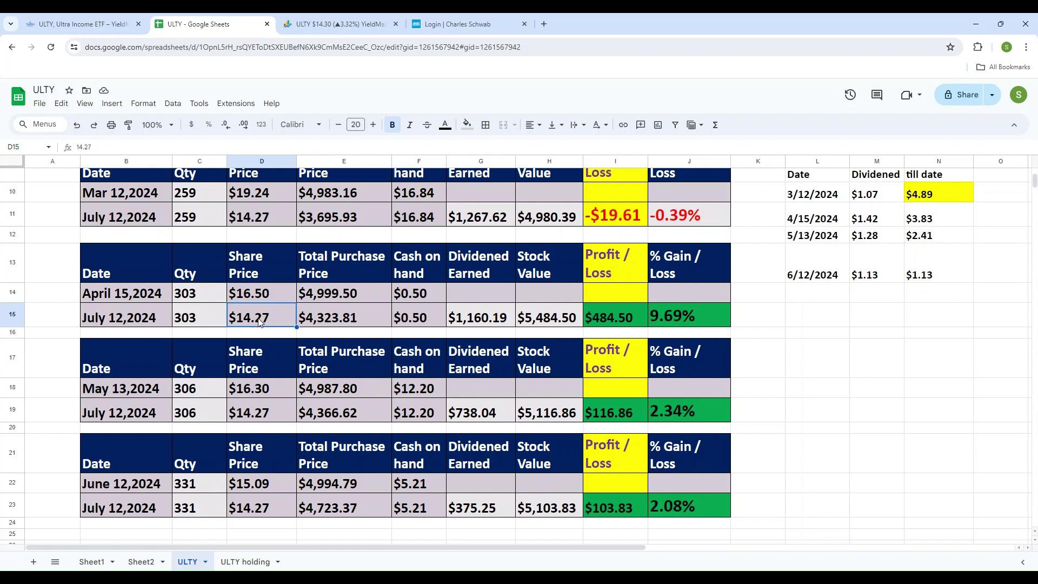
left_click(624, 322)
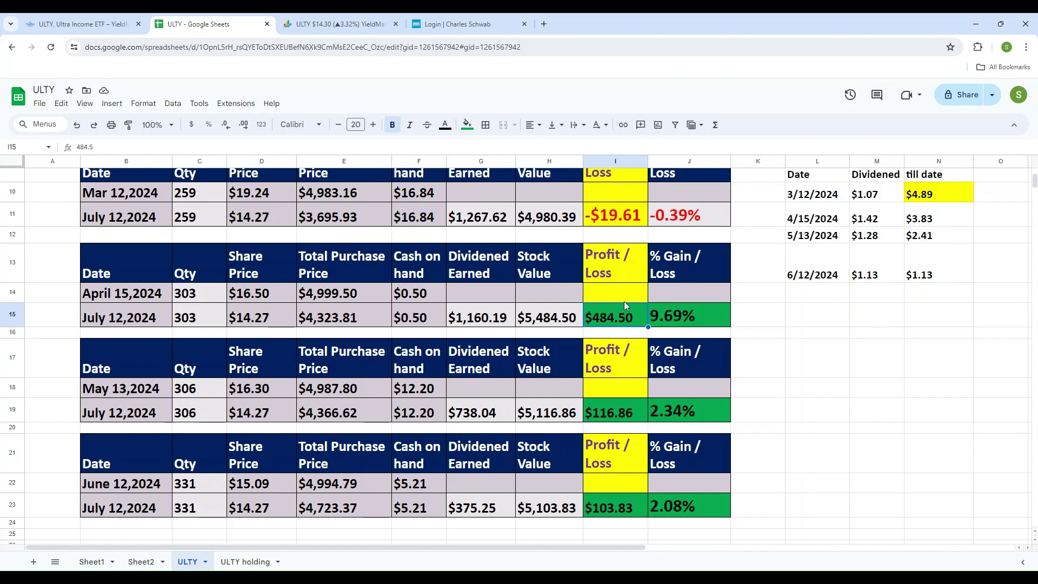
scroll(624, 301, "down", 4)
scroll(787, 336, "down", 2)
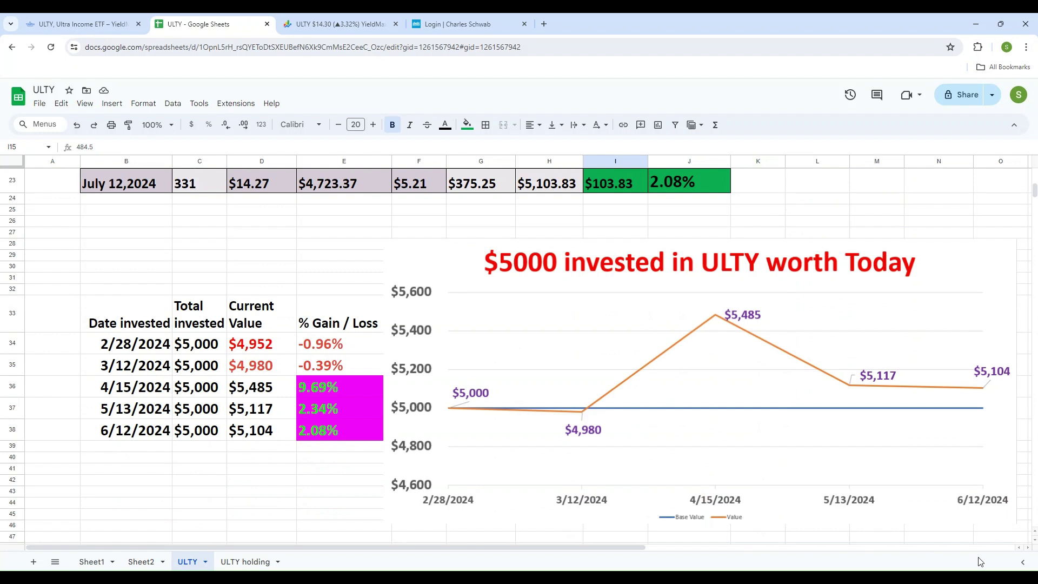
left_click(118, 344)
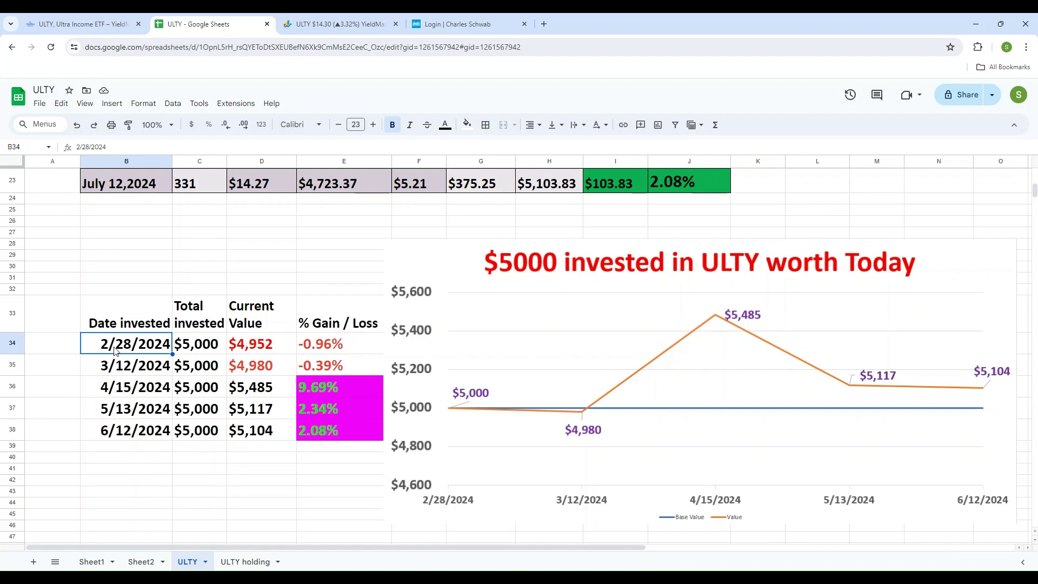
left_click(269, 349)
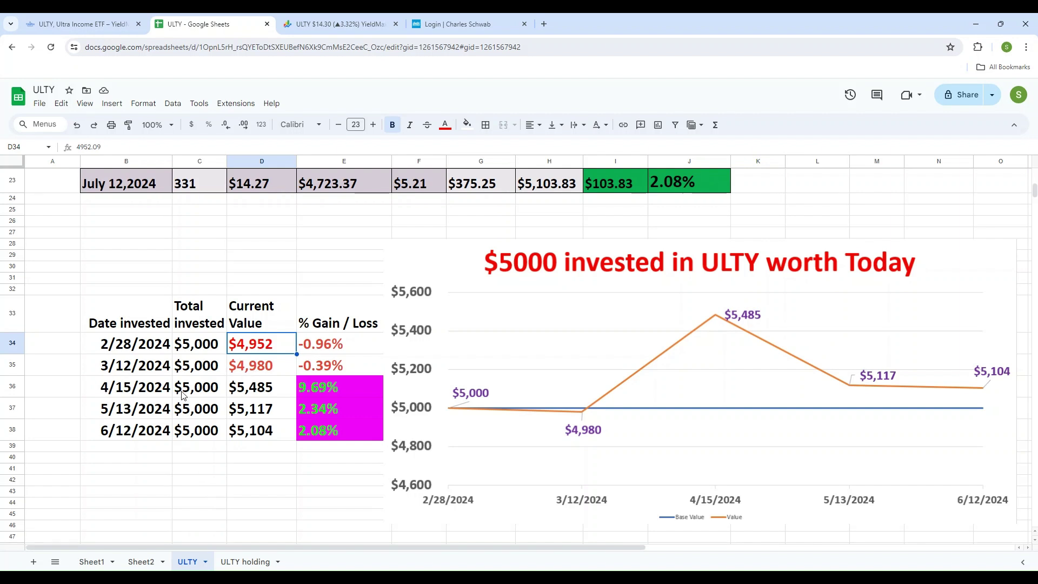
left_click(264, 393)
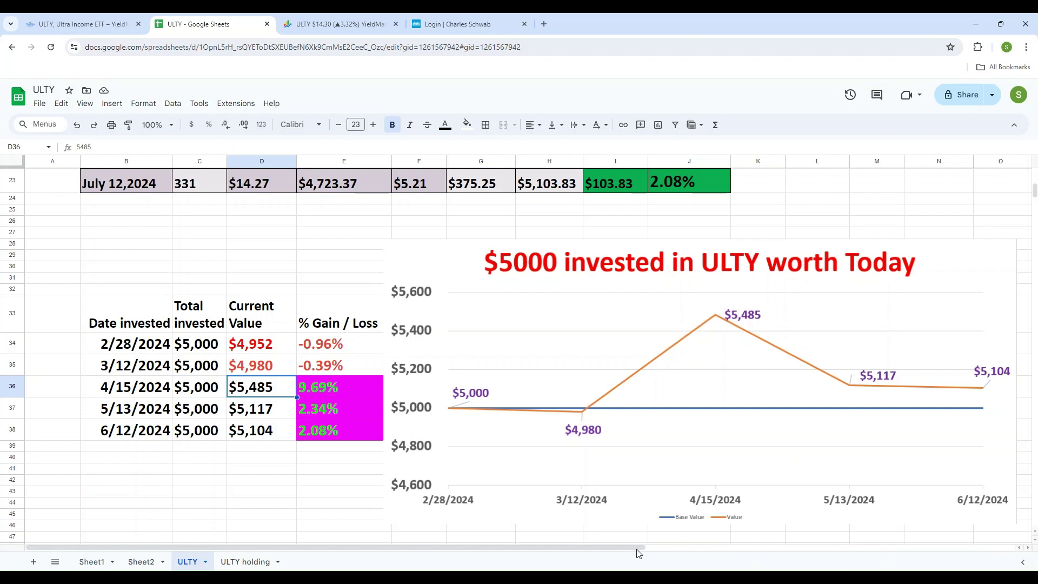
left_click(1028, 550)
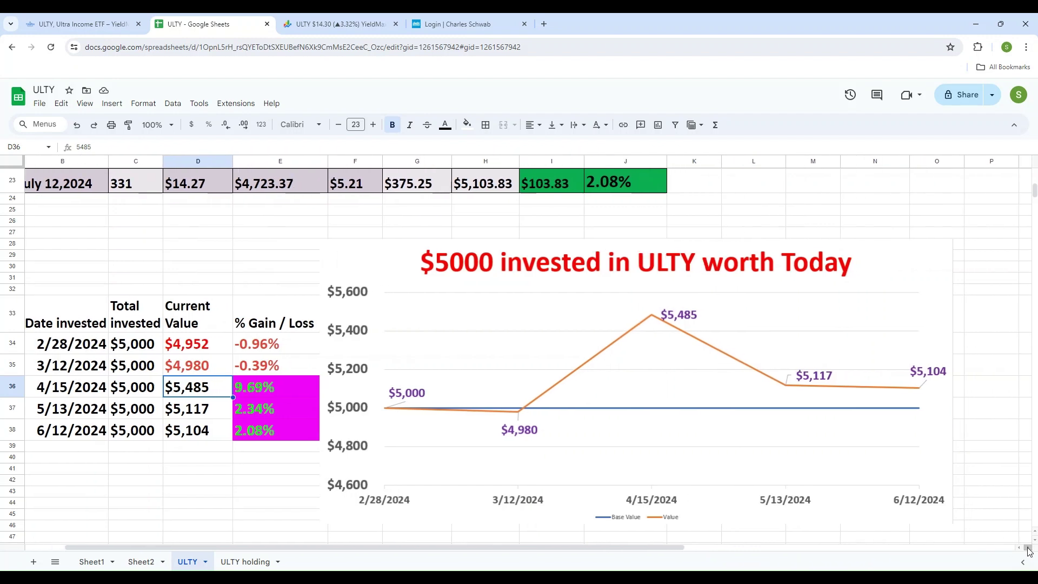
left_click(1028, 551)
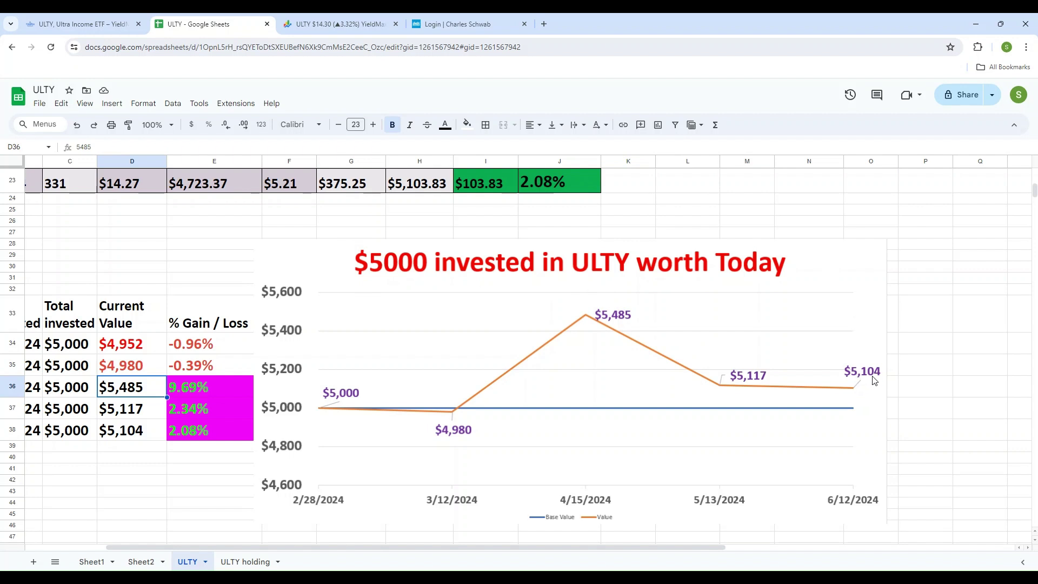
left_click_drag(709, 549, 655, 549)
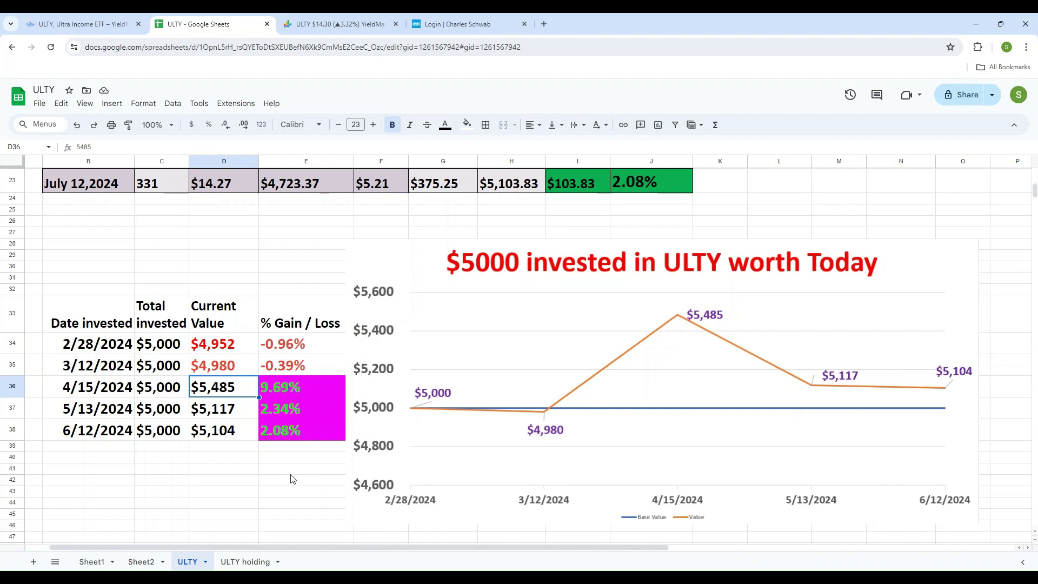
- Switch to the Google Finance ULTY quote showing $14.30, down 26.10% year to date
left_click(330, 24)
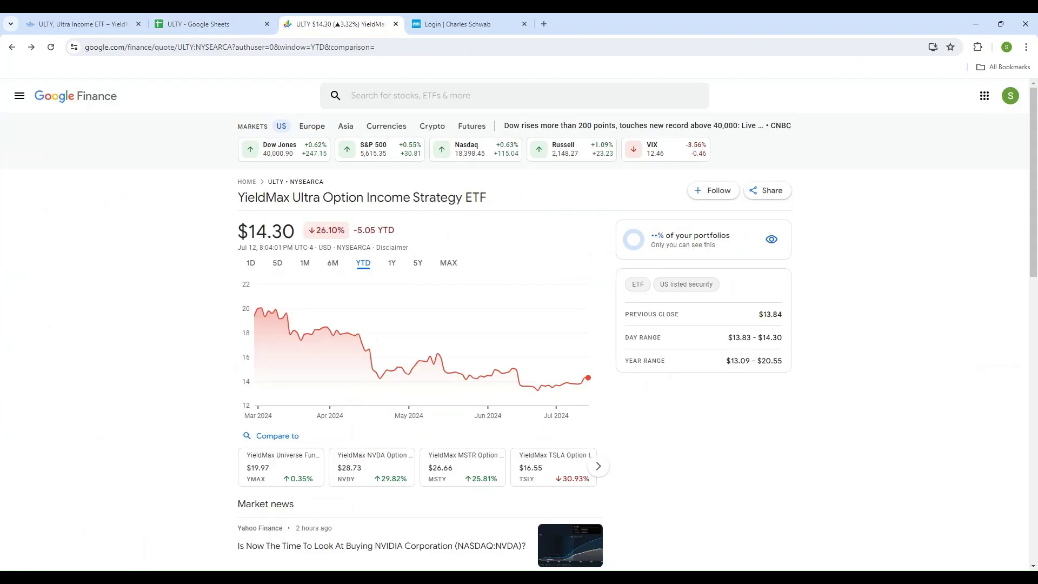
- Open the ULTY quote in Google Finance and add the Nasdaq Composite as a comparison
left_click(390, 96)
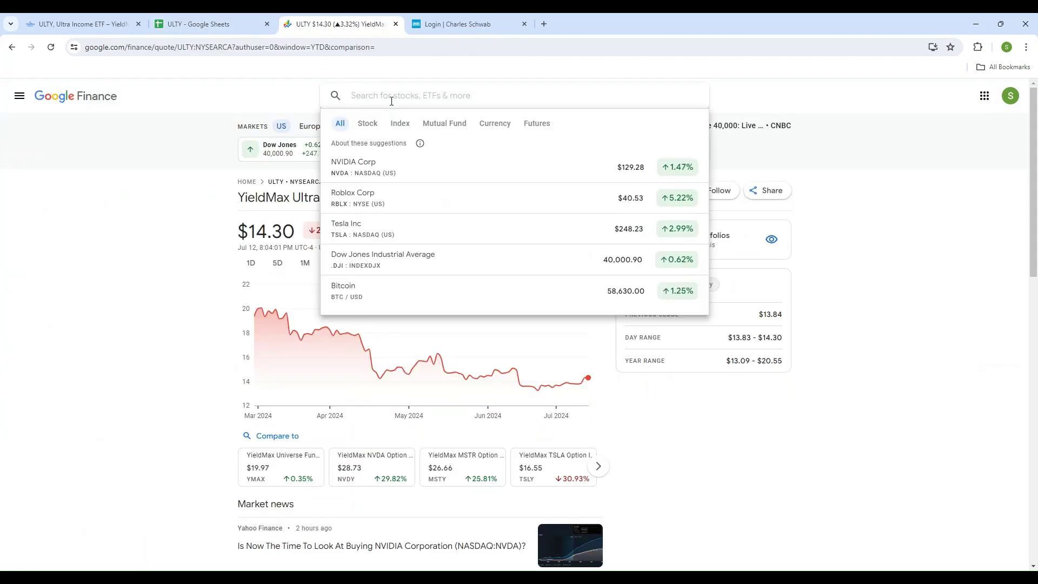
type("ULTY")
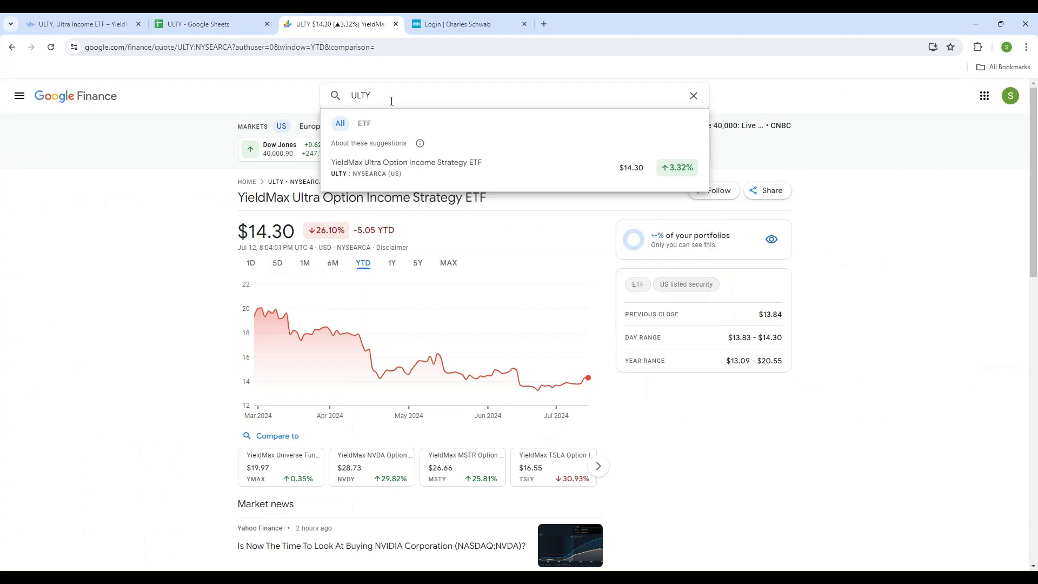
left_click(360, 167)
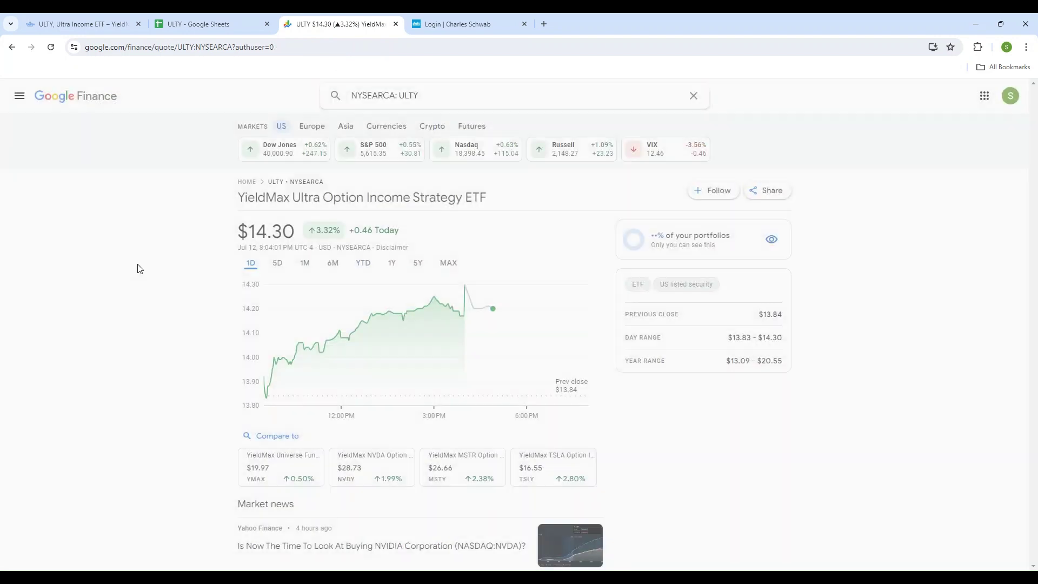
left_click(272, 436)
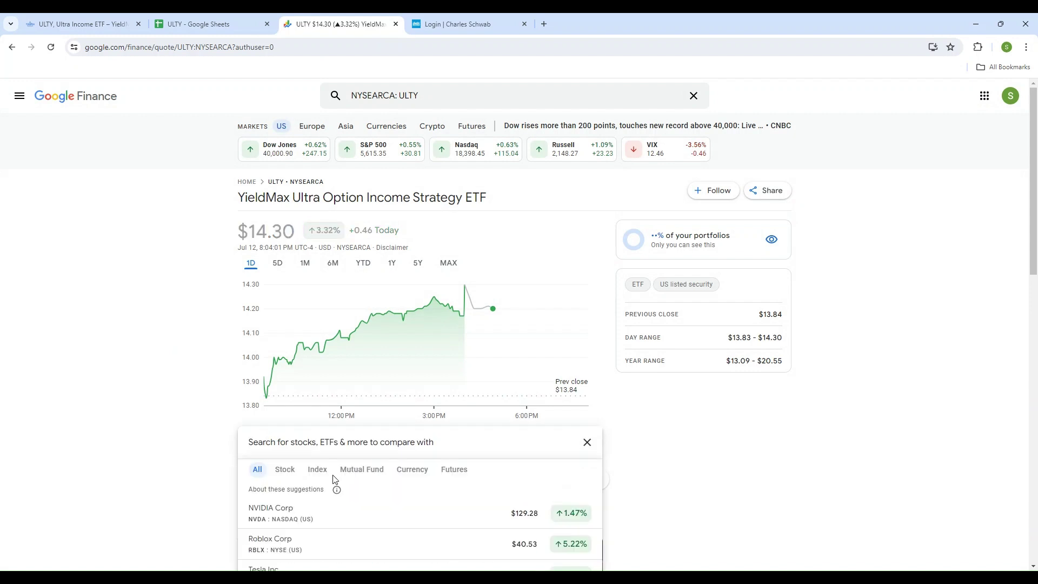
type("NAS")
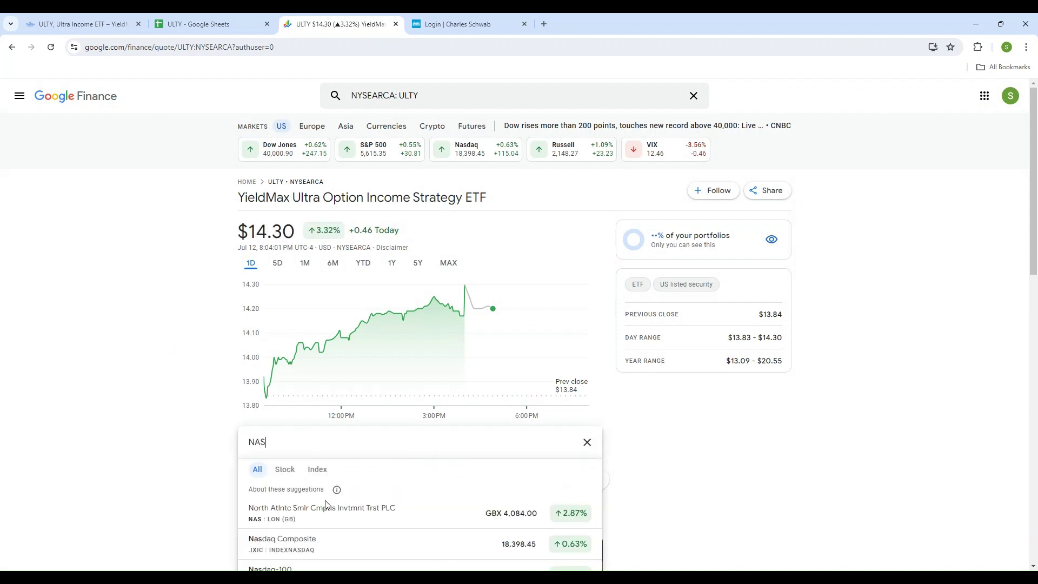
left_click(279, 556)
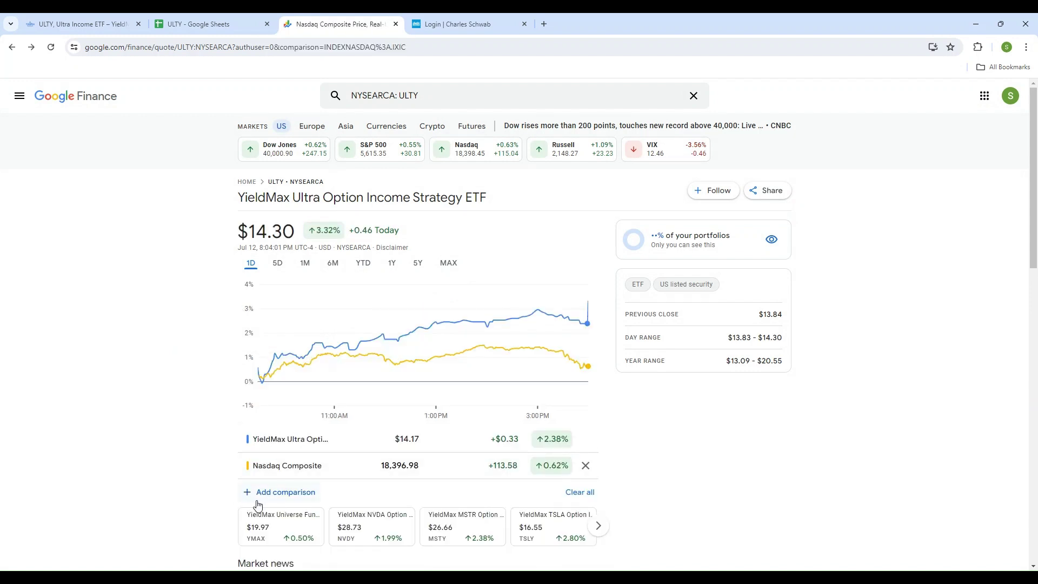
- Add the Russell 2000 comparison and show YTD: -26.10% versus +24.60% and +6.73%
left_click(264, 493)
type("R")
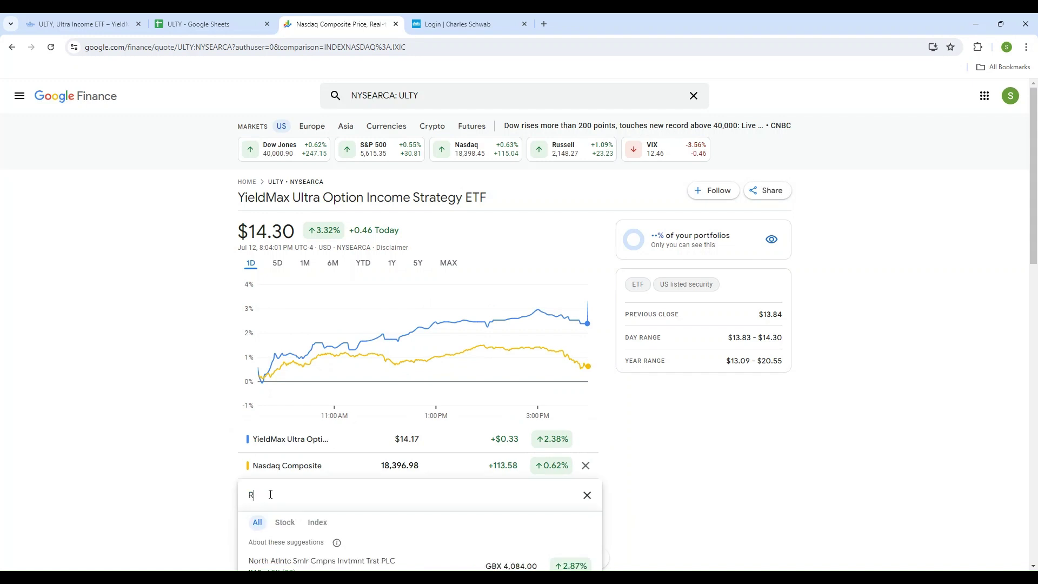
type("Us")
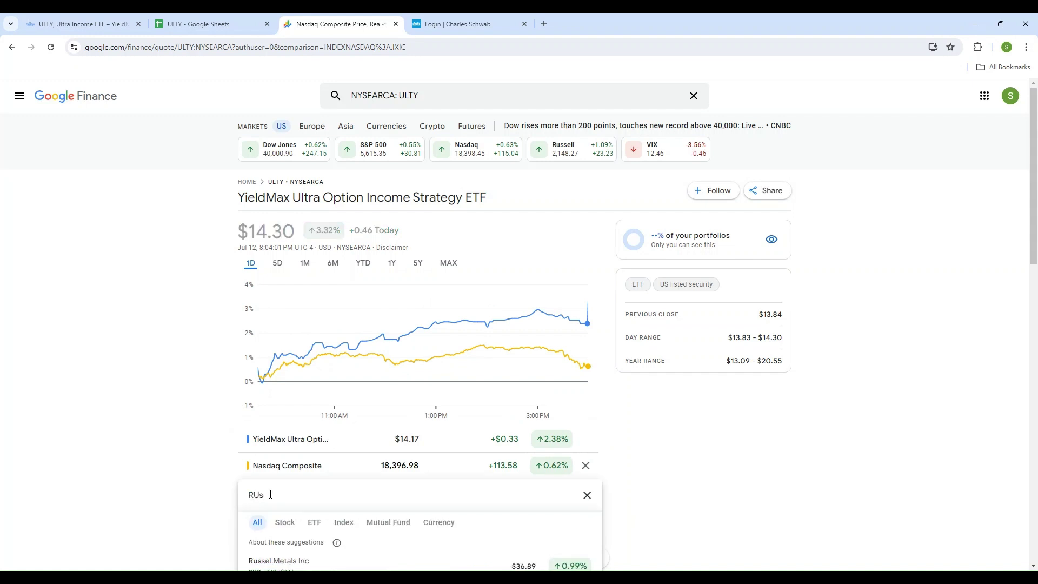
scroll(270, 494, "down", 2)
left_click(293, 438)
scroll(221, 425, "up", 5)
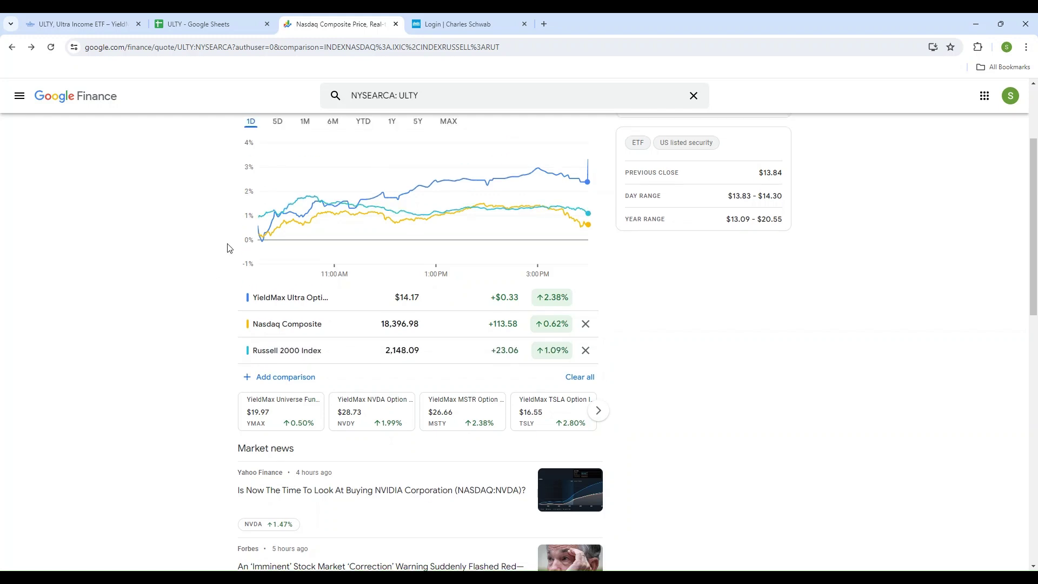
left_click(362, 263)
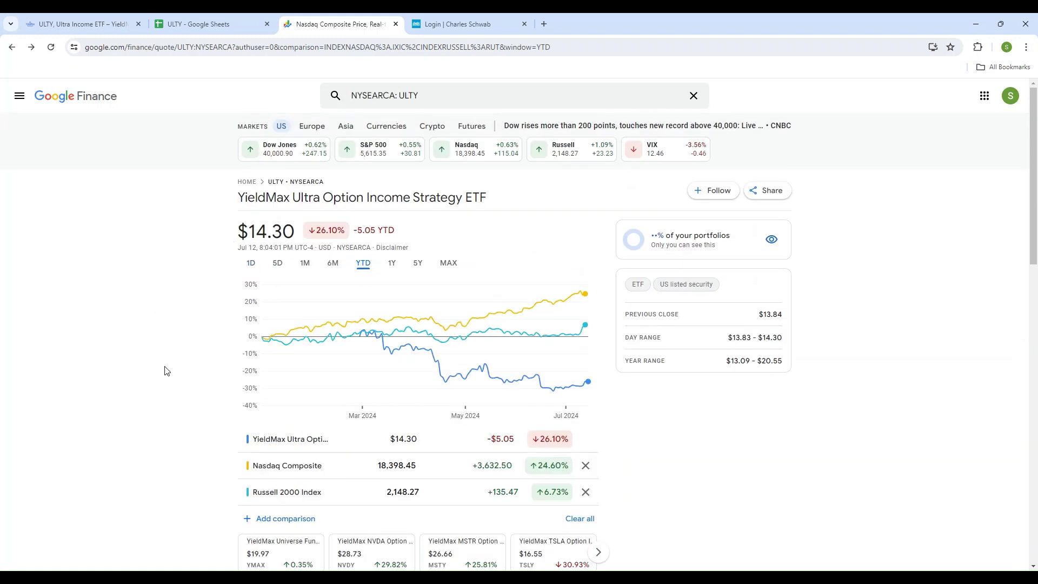
scroll(164, 371, "down", 3)
scroll(164, 370, "up", 2)
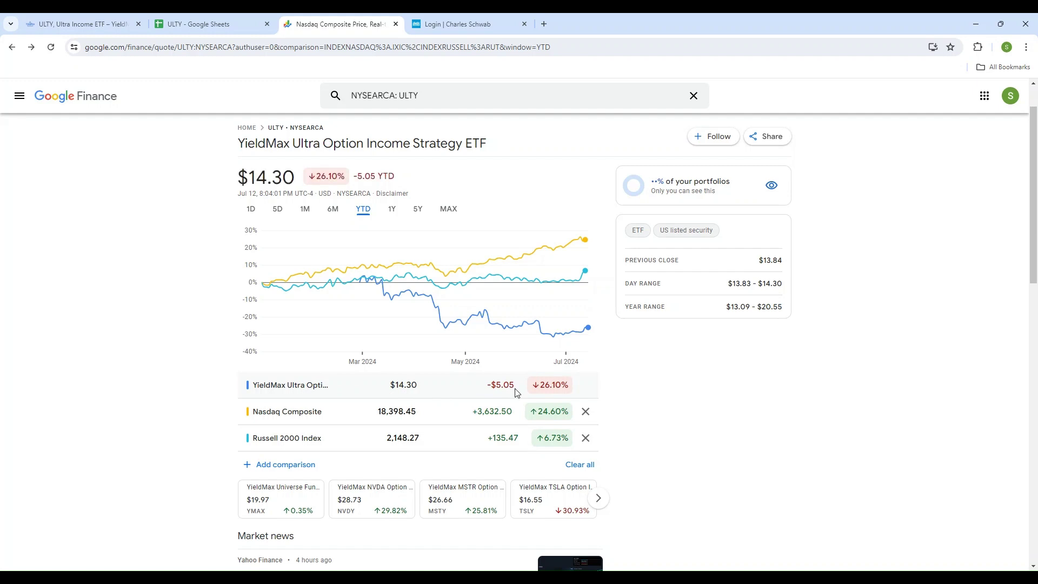
- Point out the $4.89 dividends earned in the sheet, alternating with the Finance YTD comparison
left_click(207, 24)
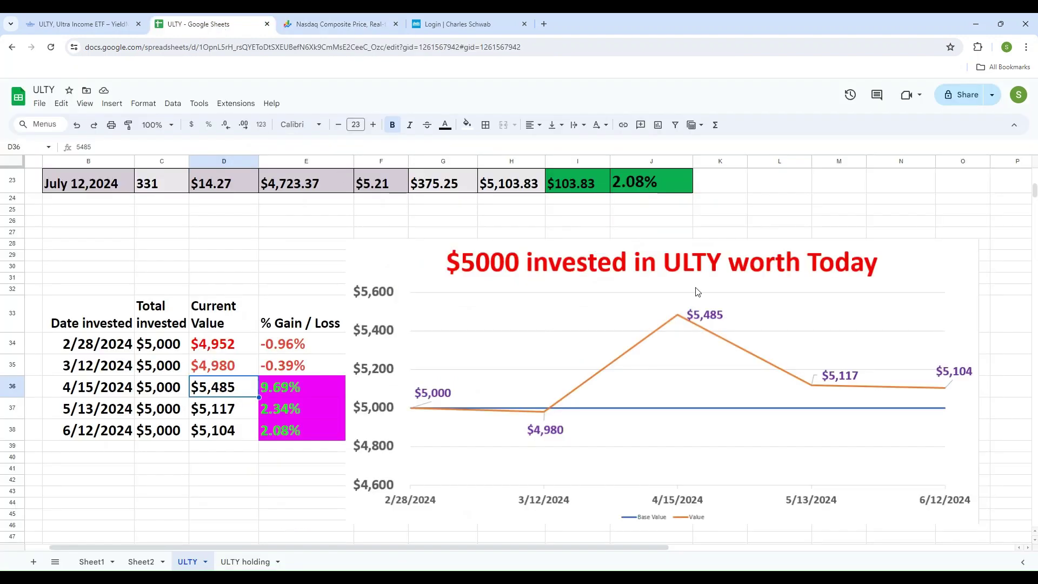
scroll(884, 236, "up", 5)
scroll(895, 236, "down", 3)
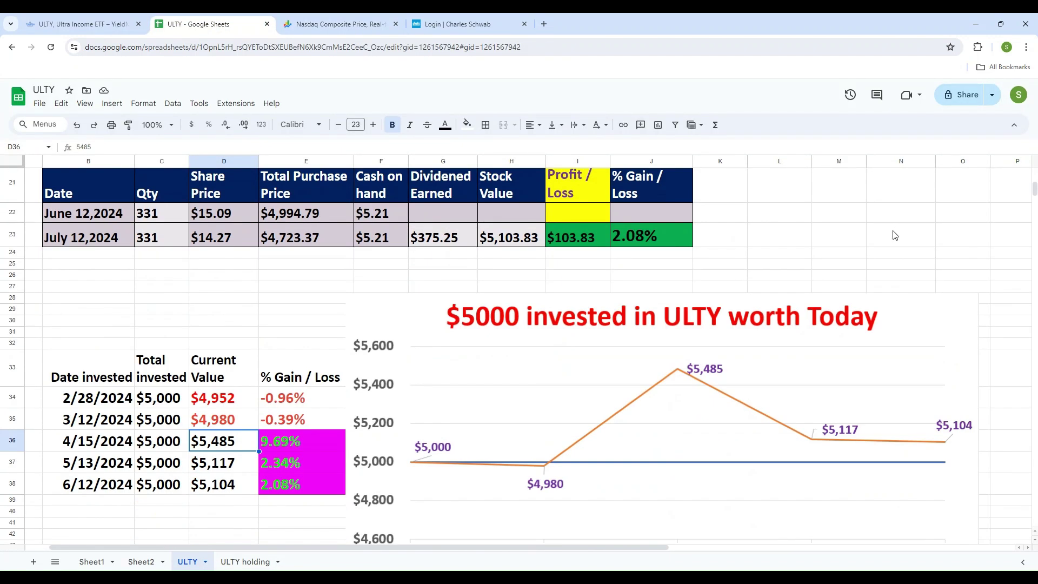
scroll(895, 235, "up", 5)
left_click(891, 251)
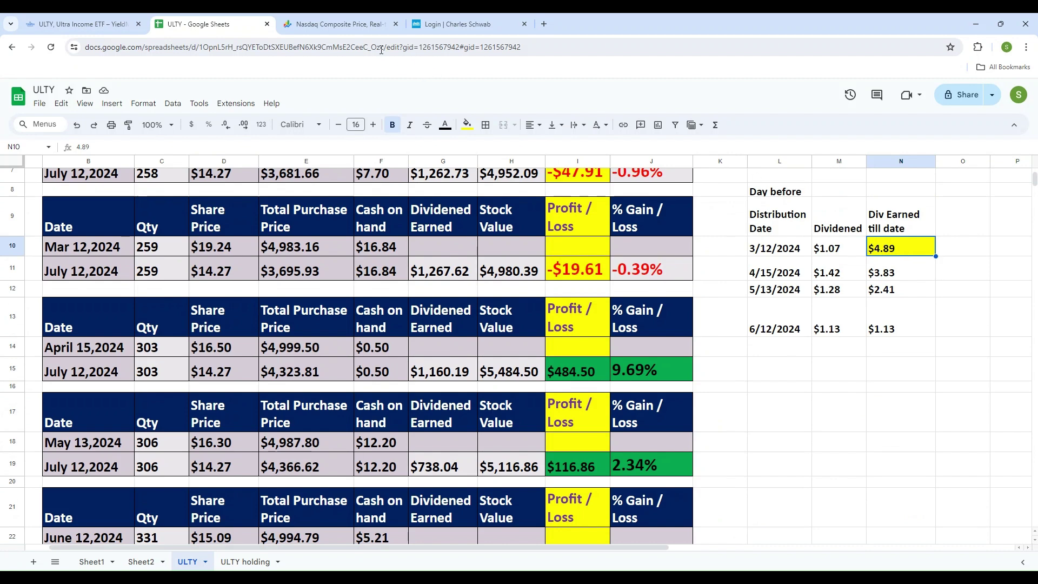
left_click(332, 24)
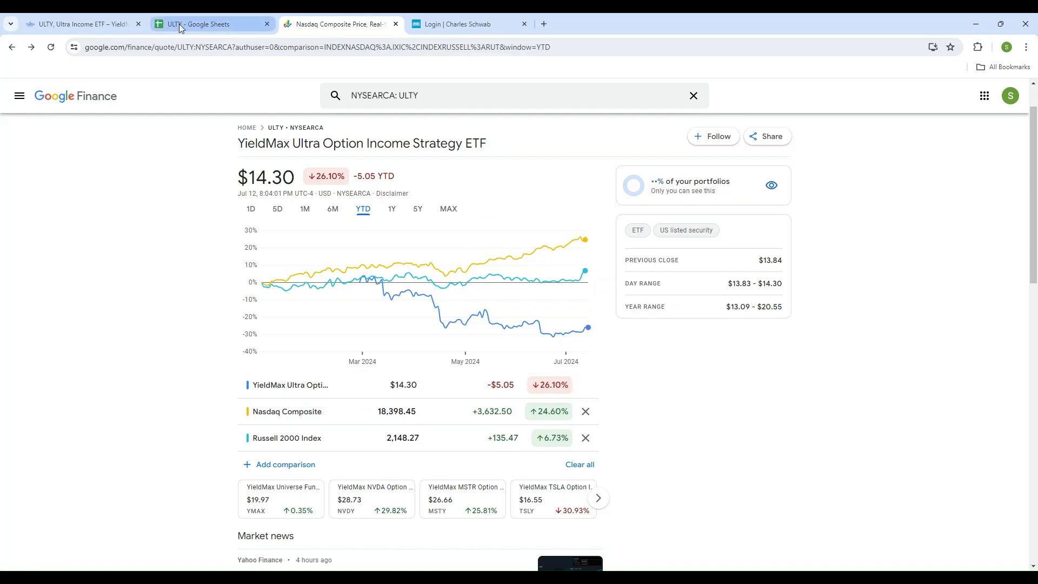
left_click(199, 24)
scroll(874, 411, "down", 5)
scroll(874, 410, "down", 5)
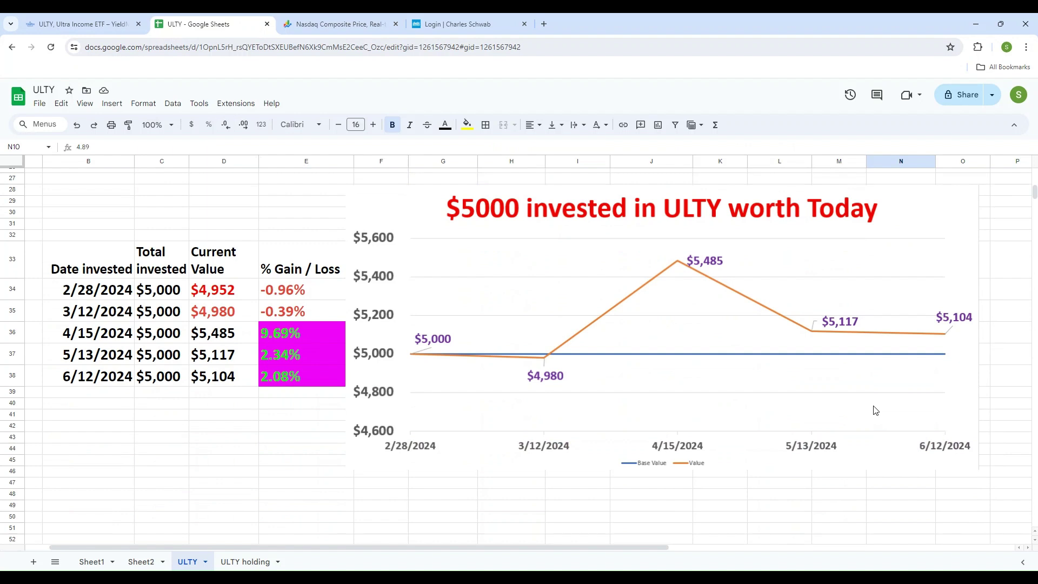
scroll(875, 410, "up", 3)
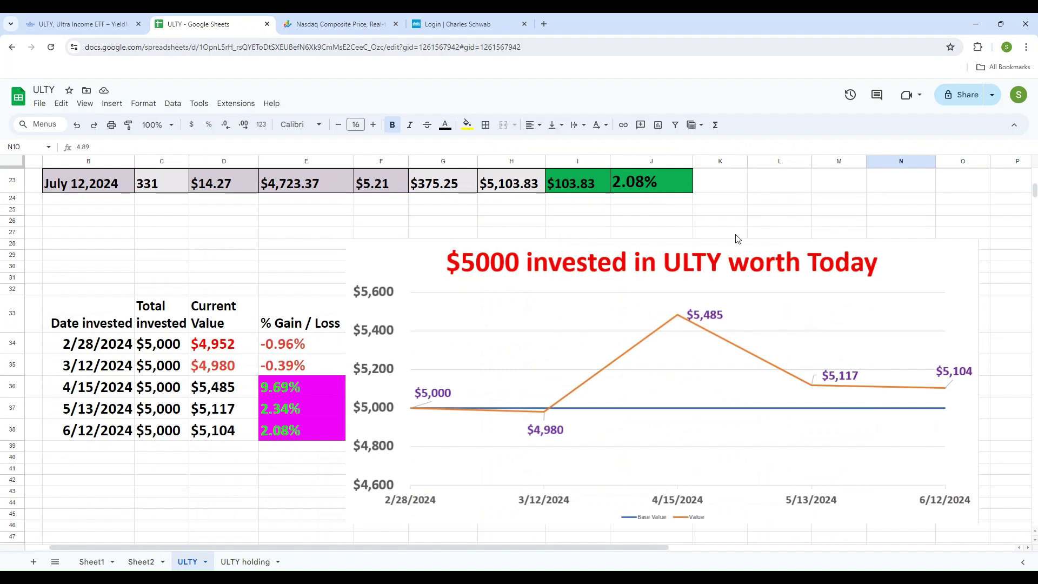
left_click(342, 23)
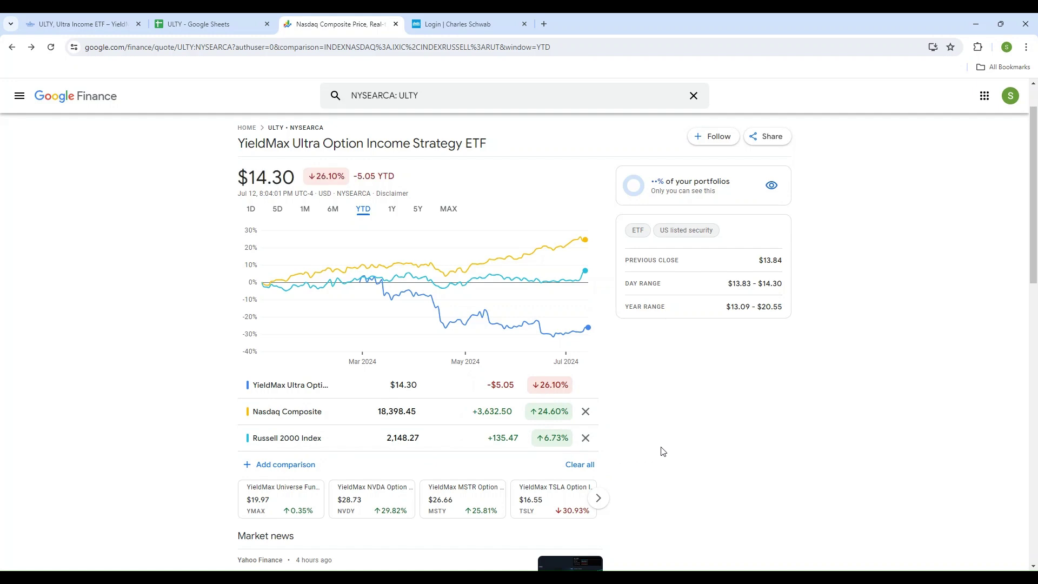
- Revisit the ULTY sheet's $5000 value chart, then switch to the ULTY holding tab
left_click(198, 24)
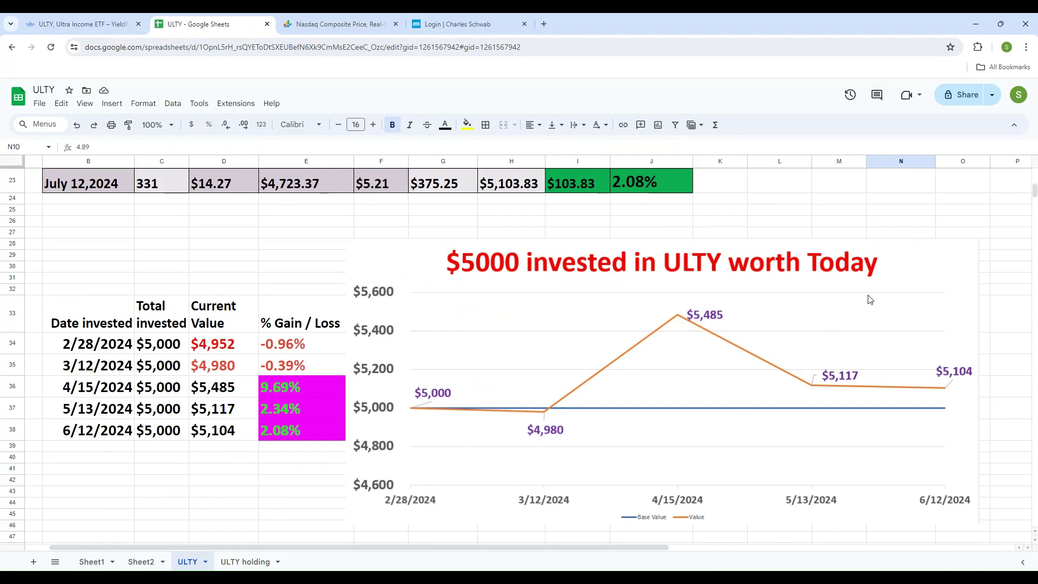
scroll(860, 248, "up", 3)
scroll(859, 247, "up", 3)
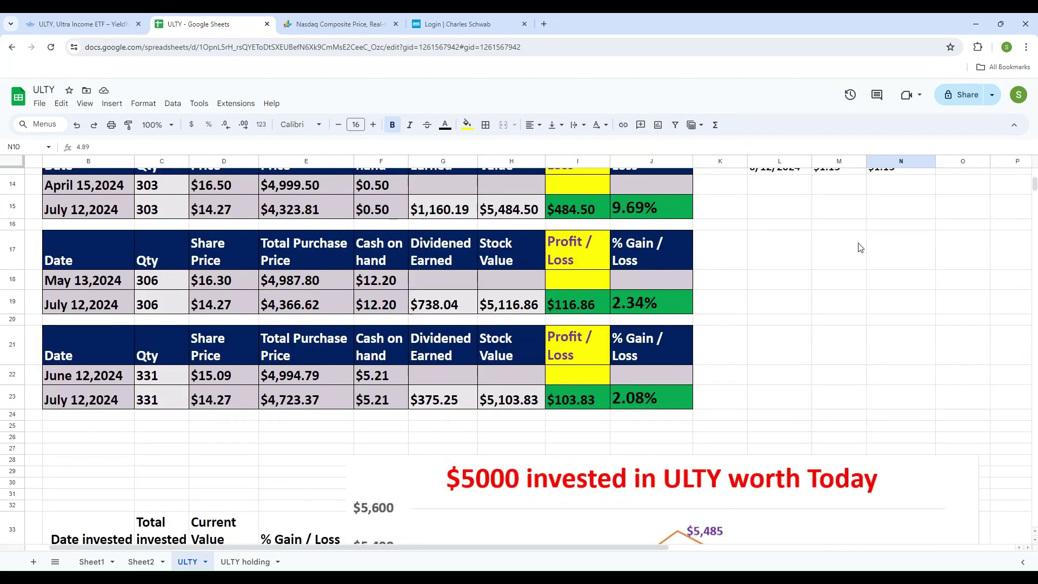
scroll(860, 248, "up", 5)
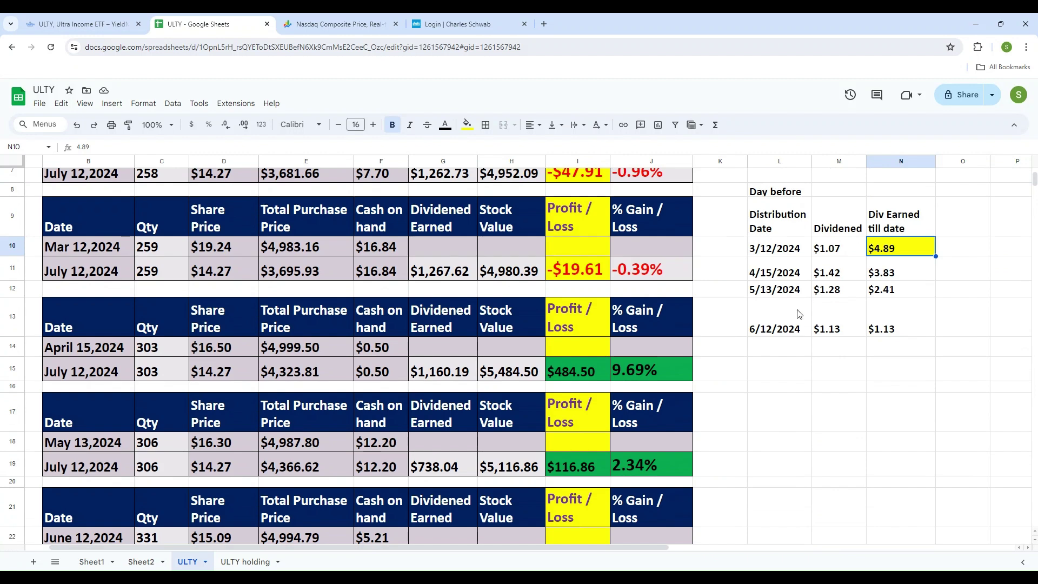
scroll(764, 401, "down", 5)
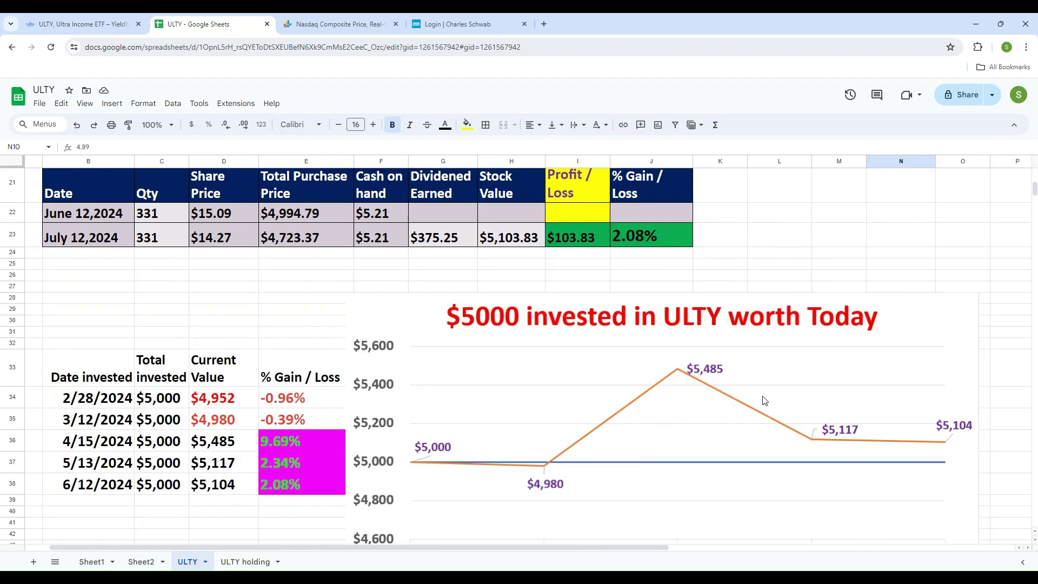
scroll(763, 401, "down", 5)
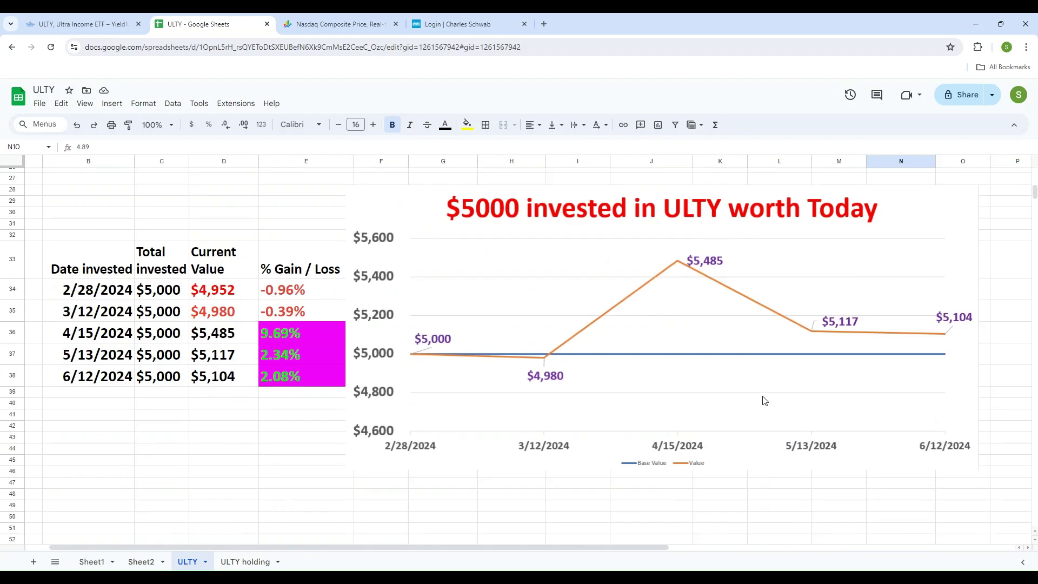
left_click(81, 395)
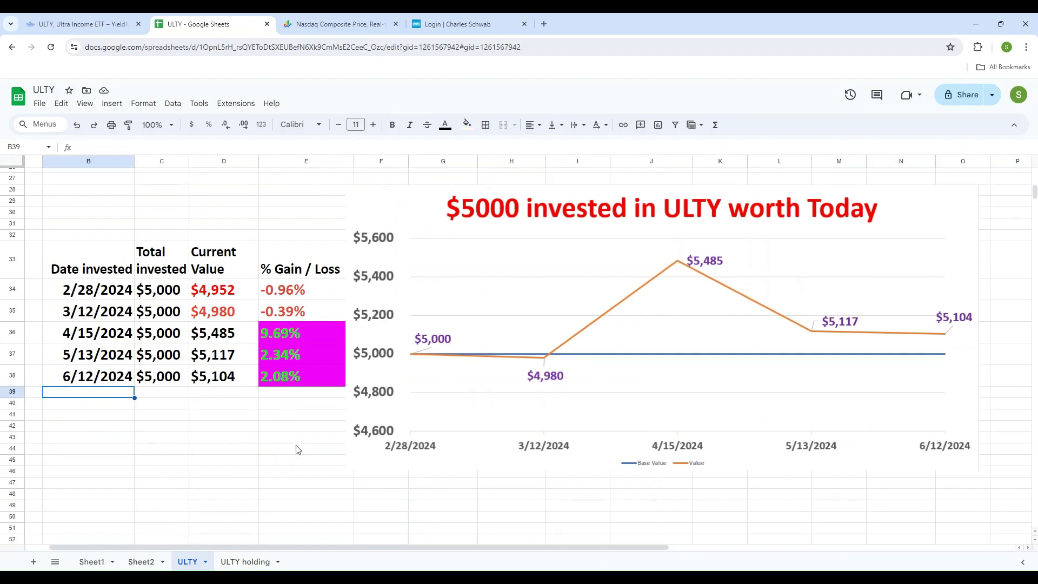
left_click(1012, 290)
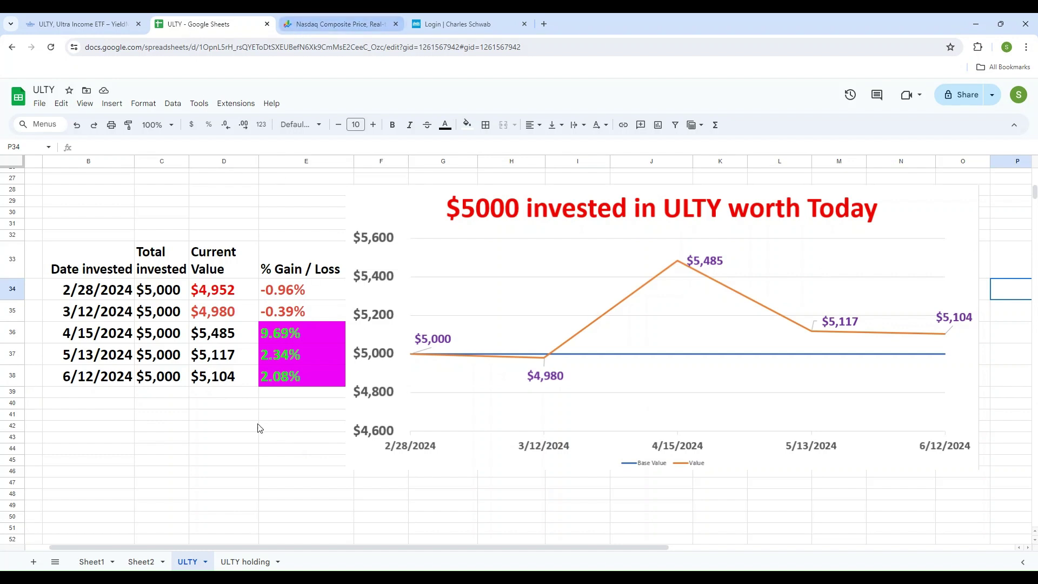
left_click(245, 561)
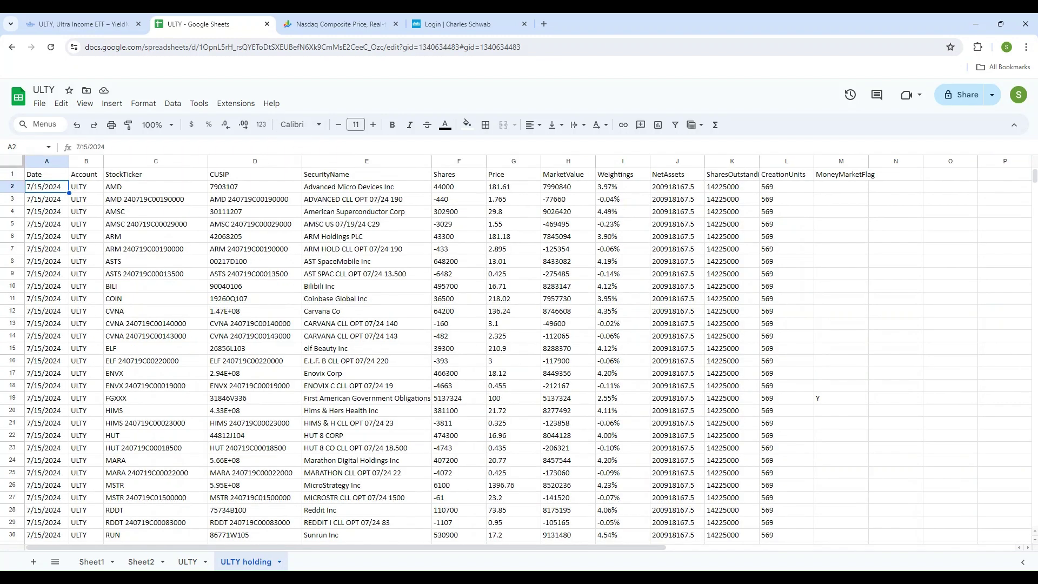
- Go back to the ULTY sheet with the $5000 value chart
left_click(189, 562)
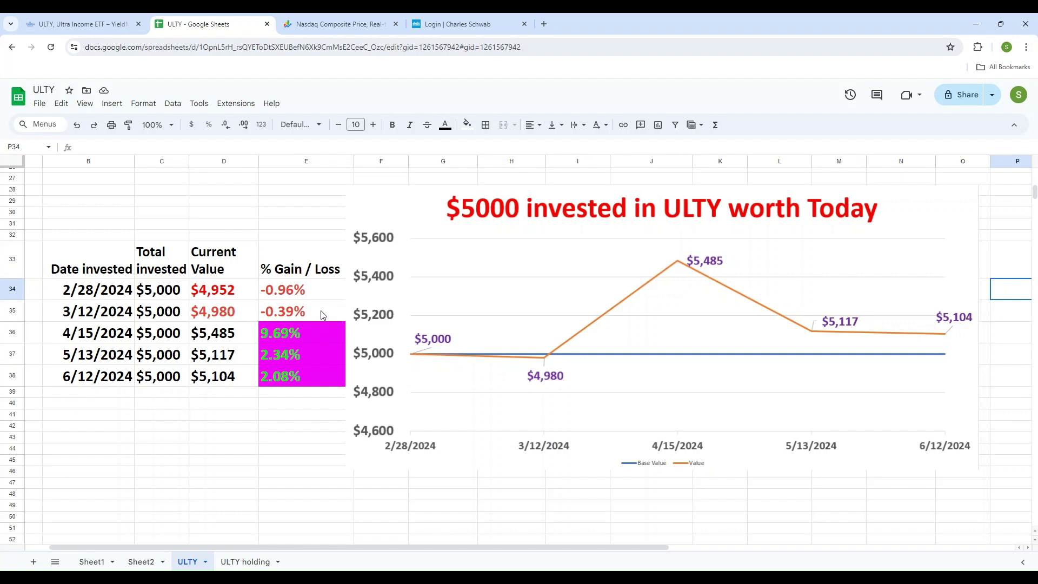
- Review the -0.96% loss for 2/28/2024 and the -0.39% loss for 3/12/2024
left_click(308, 294)
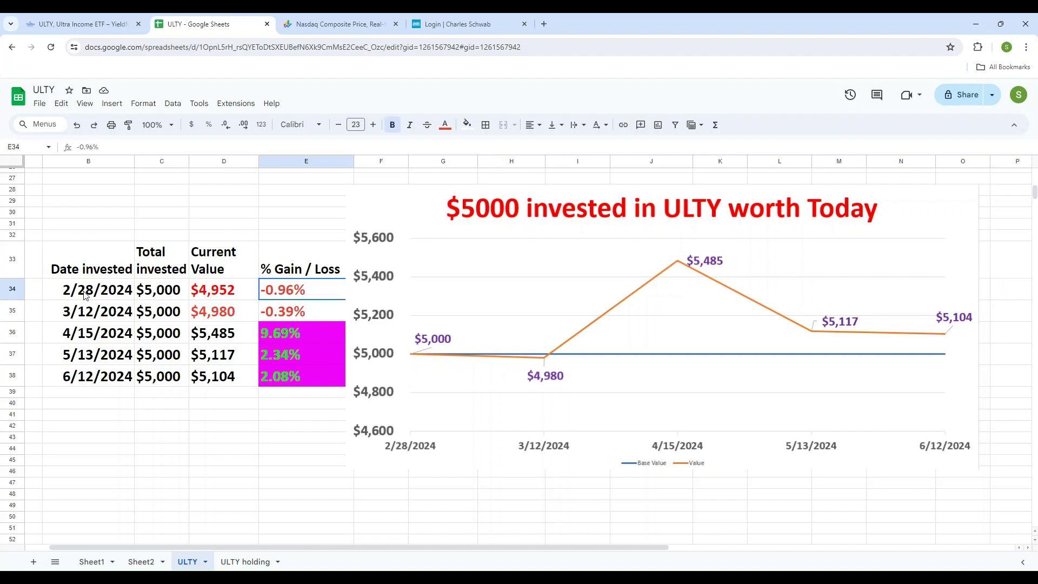
left_click(85, 294)
left_click(314, 298)
left_click(96, 317)
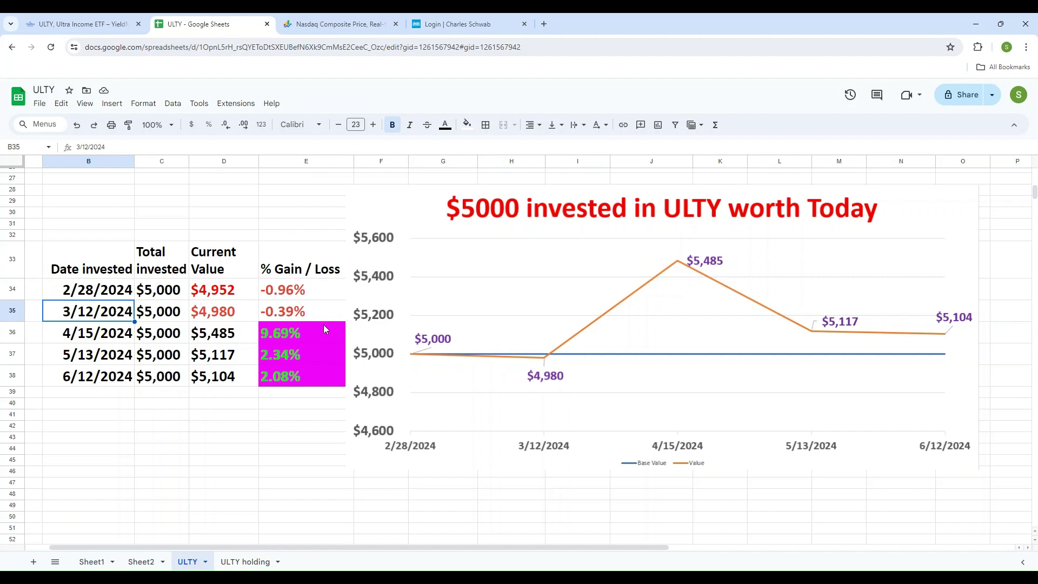
left_click(308, 313)
- Review the 2.34% and 2.08% gains for 5/13 and 6/12/2024, then show Google Finance's comparison
left_click(72, 357)
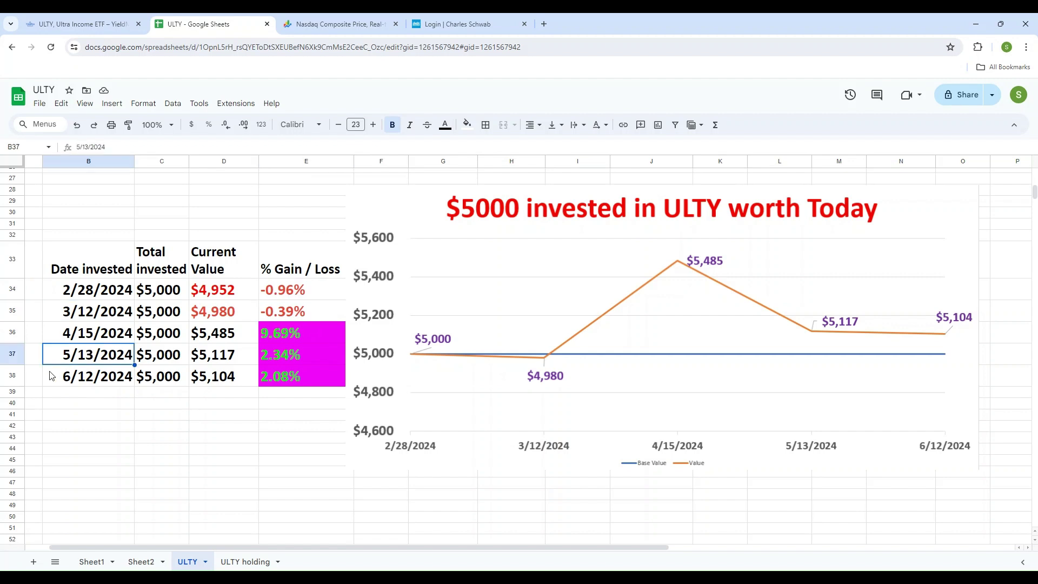
left_click(288, 364)
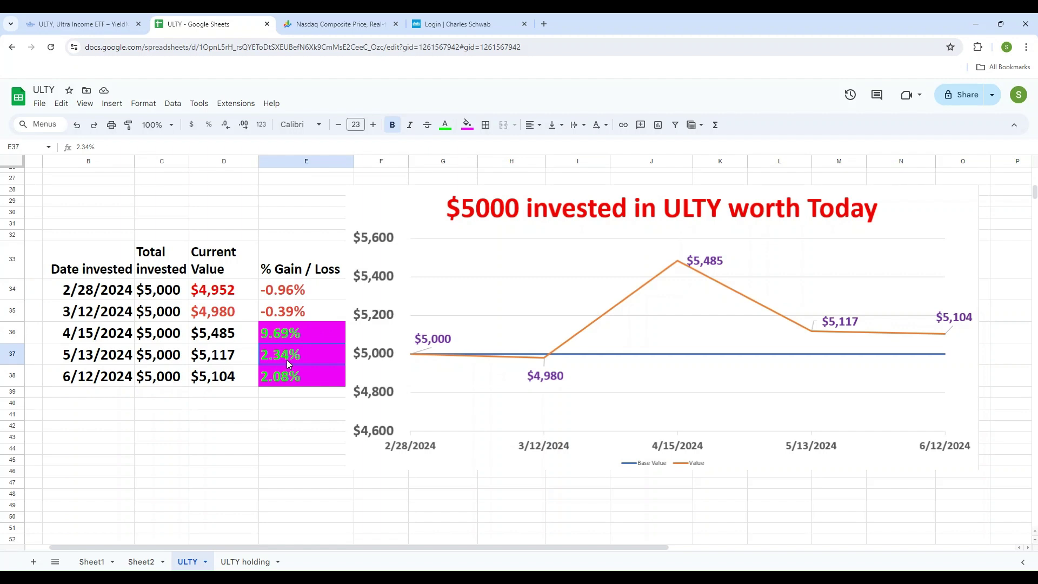
left_click(77, 380)
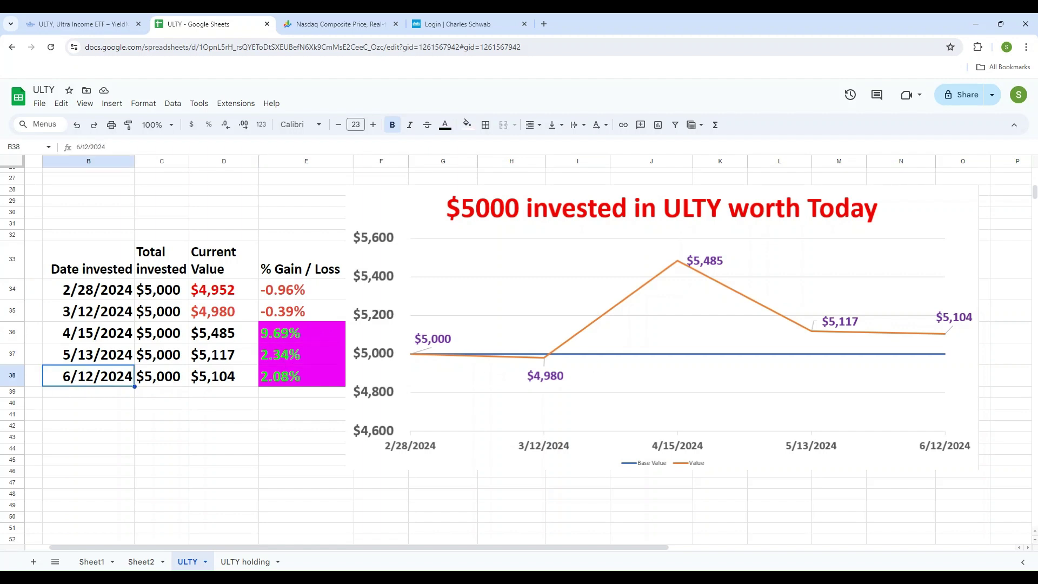
left_click(306, 379)
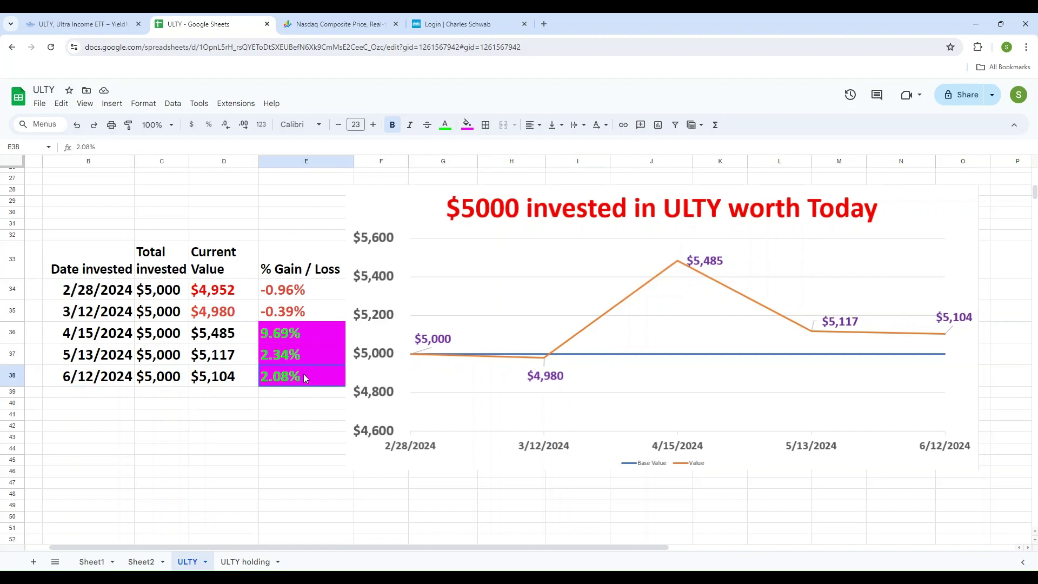
left_click(317, 25)
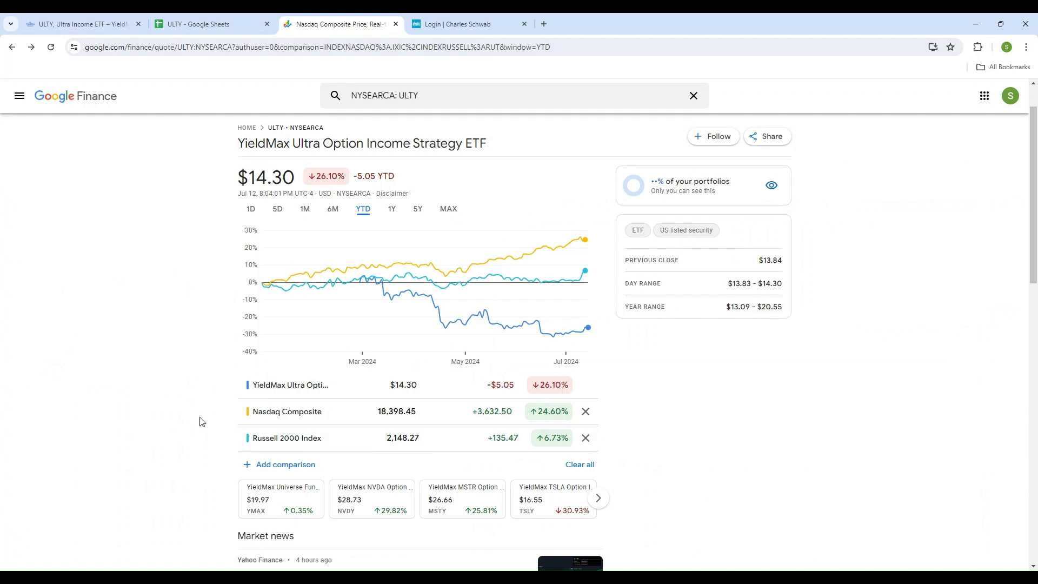
- Bring back the ULTY spreadsheet's $5000 purchase tables and dividends-earned list
left_click(214, 27)
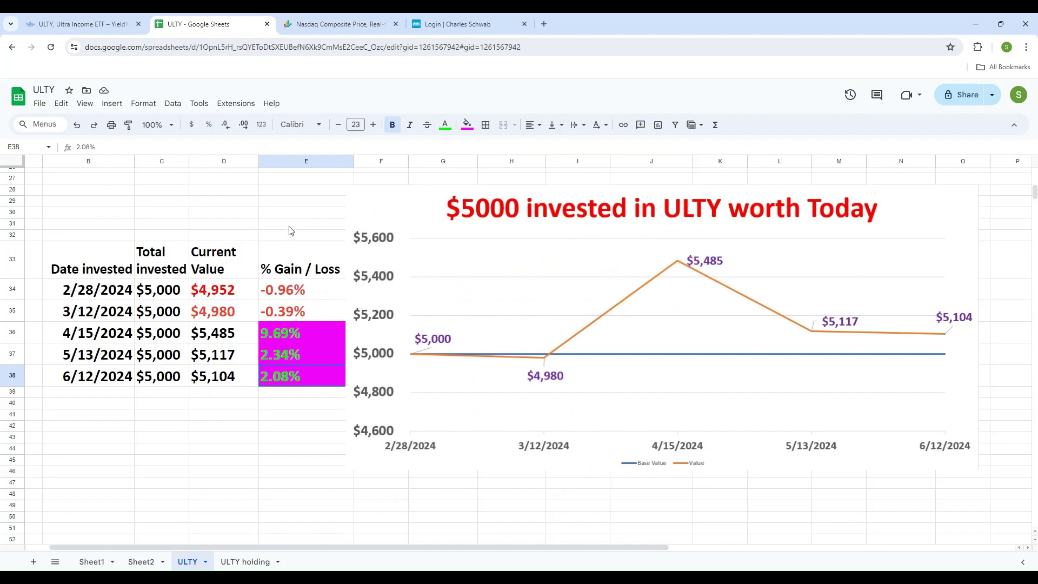
scroll(290, 231, "up", 5)
scroll(289, 231, "up", 5)
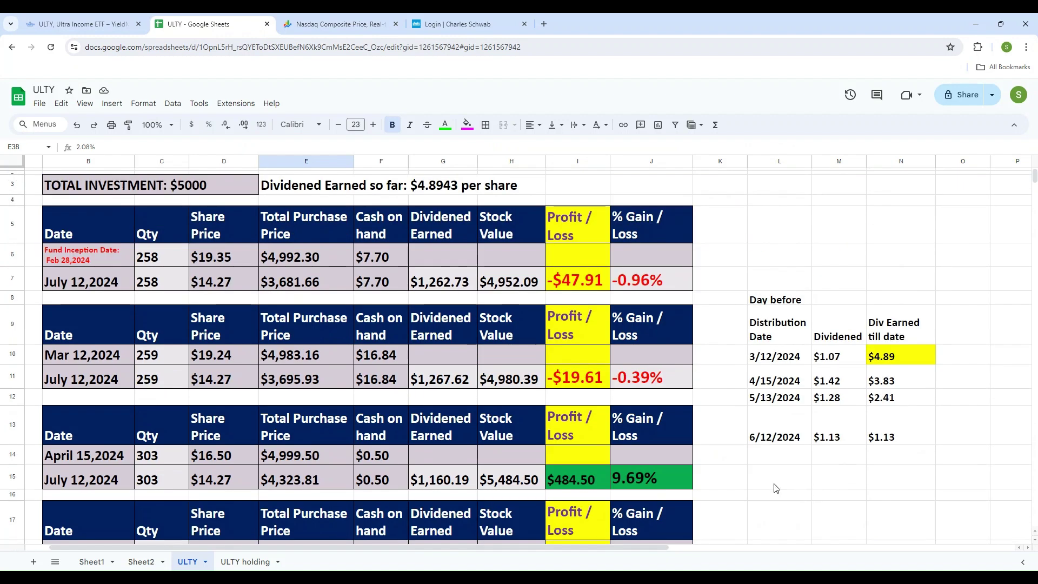
scroll(775, 488, "down", 5)
scroll(774, 488, "down", 5)
scroll(774, 488, "down", 3)
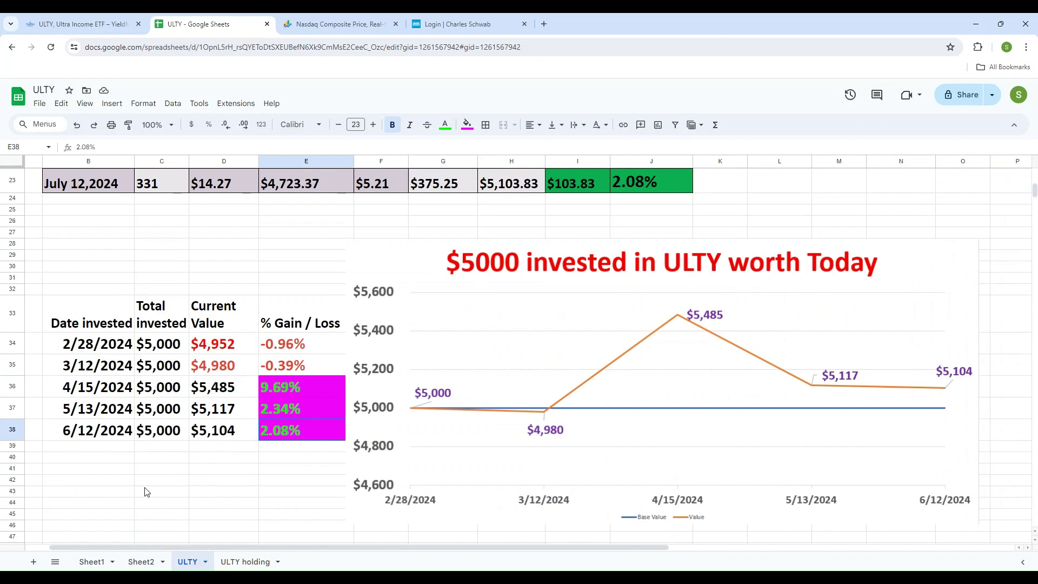
left_click(745, 218)
scroll(767, 215, "up", 3)
scroll(767, 216, "up", 4)
scroll(767, 216, "up", 4)
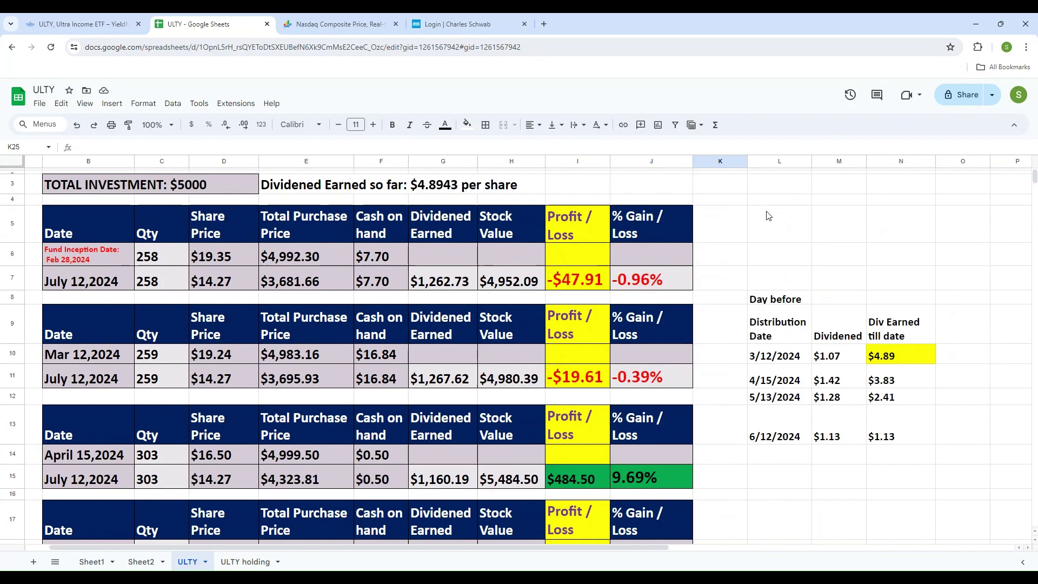